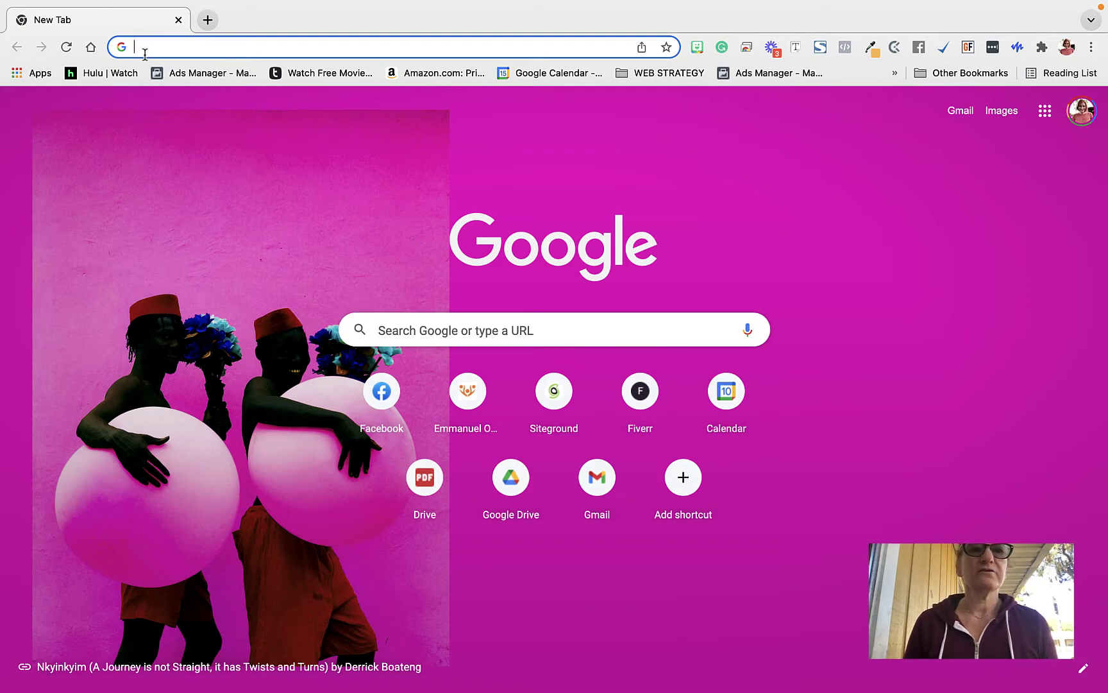
Go to calendly.com and open the account's event types page.
{"action": "type", "text": "calendly.com"}
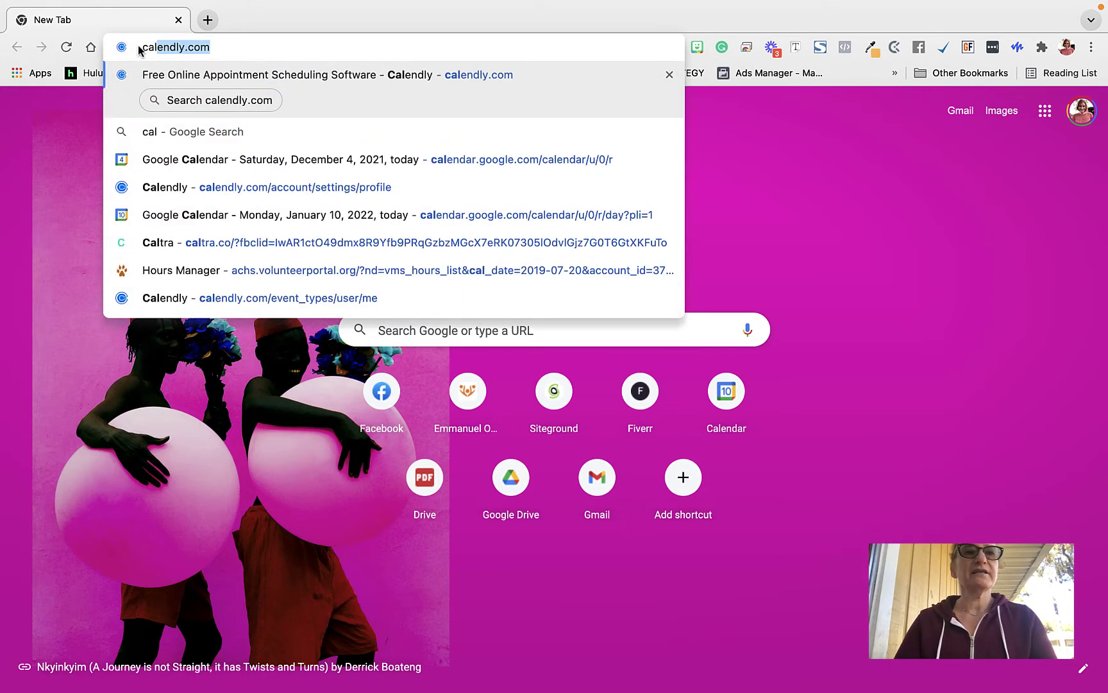
{"action": "key", "text": "Return"}
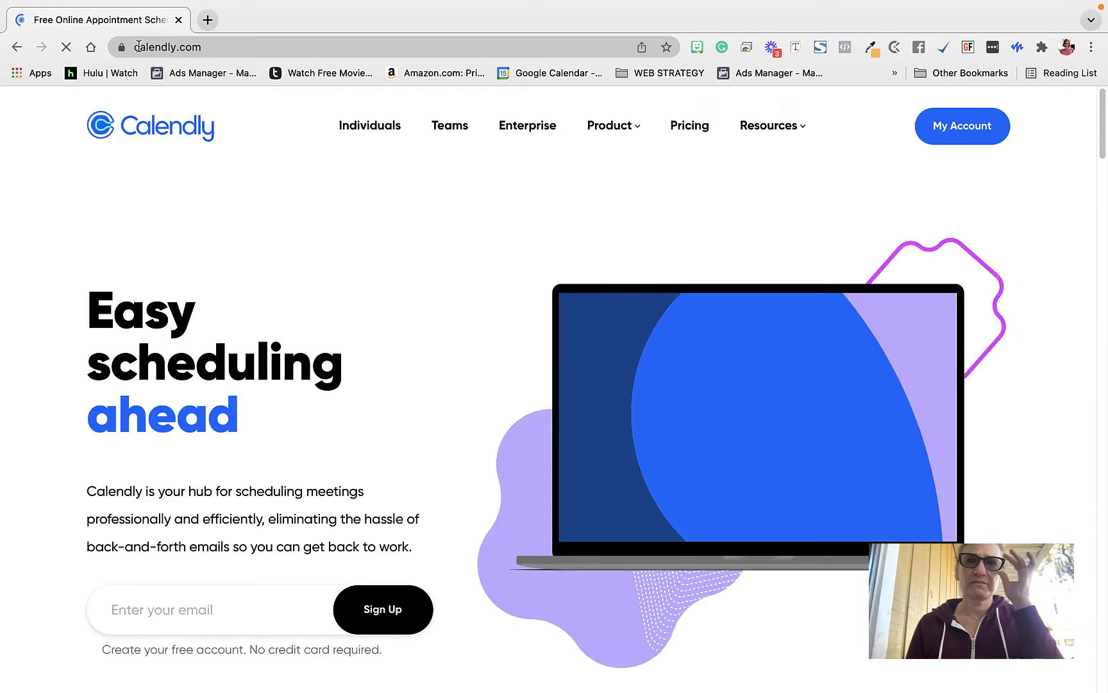
{"action": "left_click", "coordinate": [956, 131]}
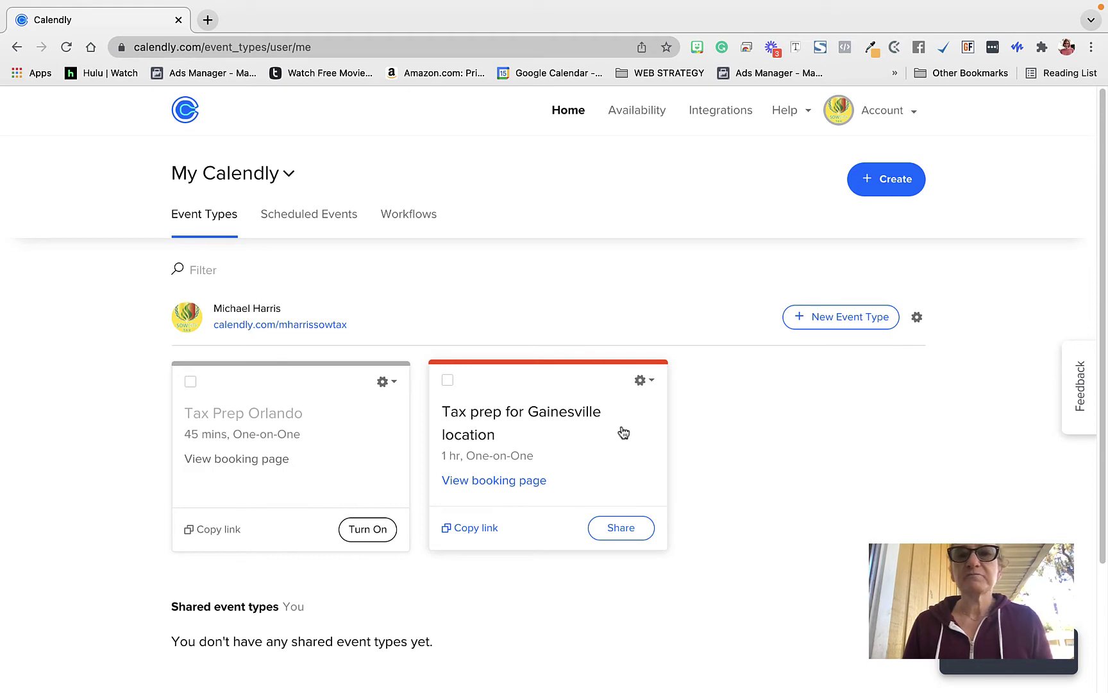
Open the sharing options for the Tax prep for Gainesville location event and bring up the choices for adding it to a website.
{"action": "left_click", "coordinate": [620, 531]}
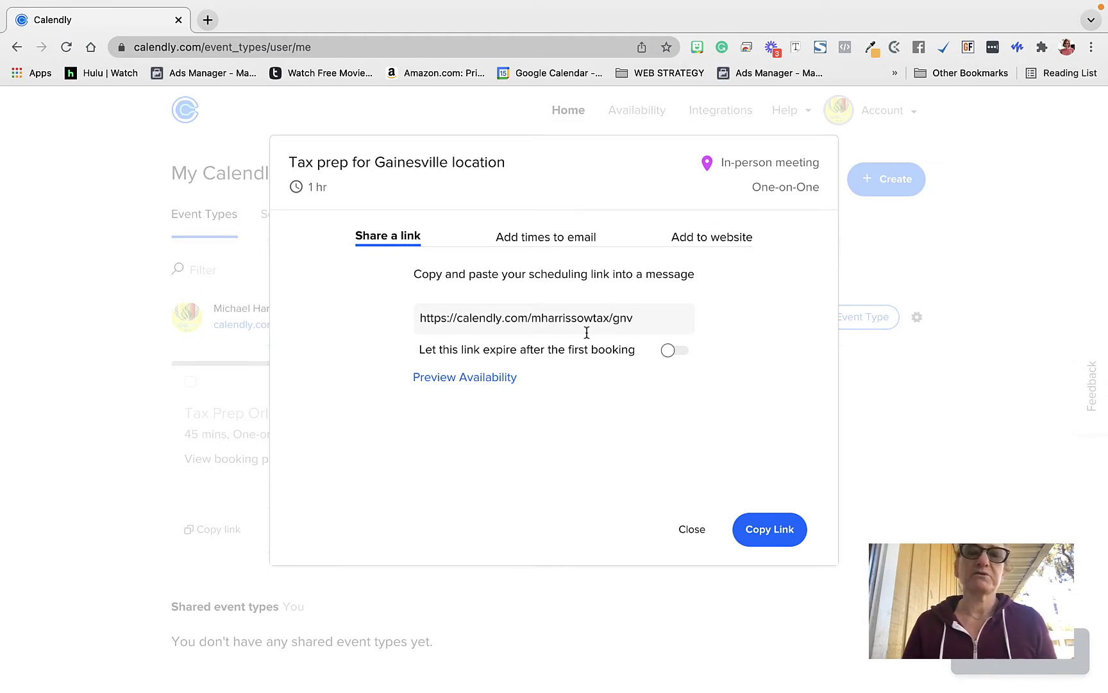
{"action": "left_click", "coordinate": [546, 244]}
{"action": "scroll", "coordinate": [618, 321], "scroll_direction": "down", "scroll_amount": 1}
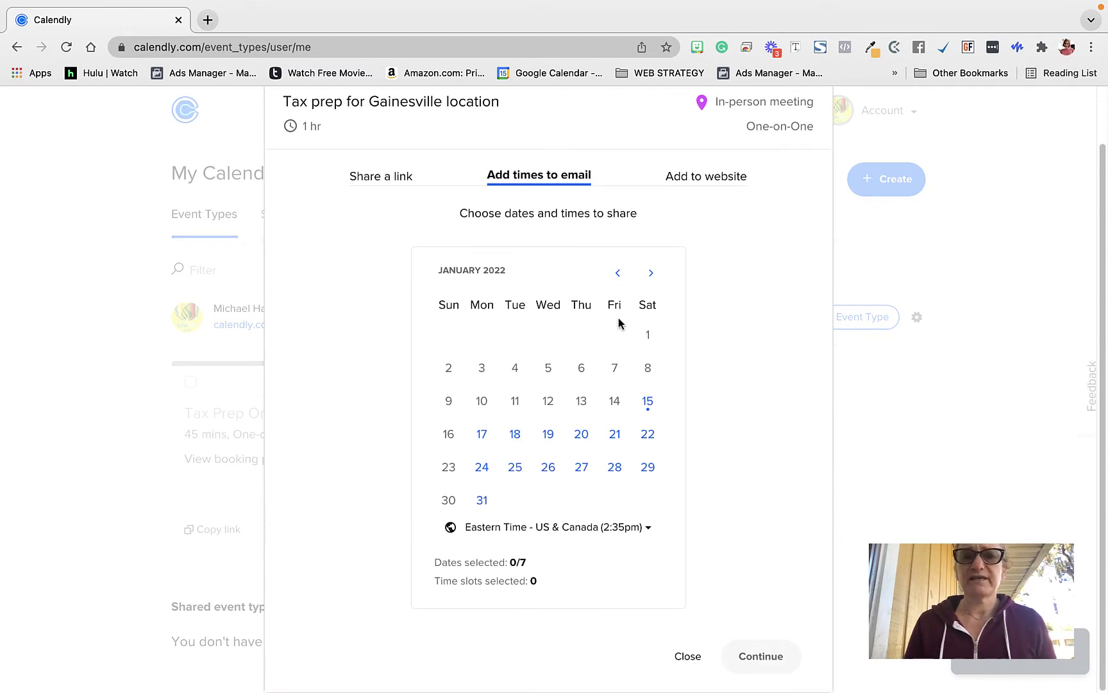
{"action": "scroll", "coordinate": [619, 321], "scroll_direction": "up", "scroll_amount": 1}
{"action": "left_click", "coordinate": [705, 242]}
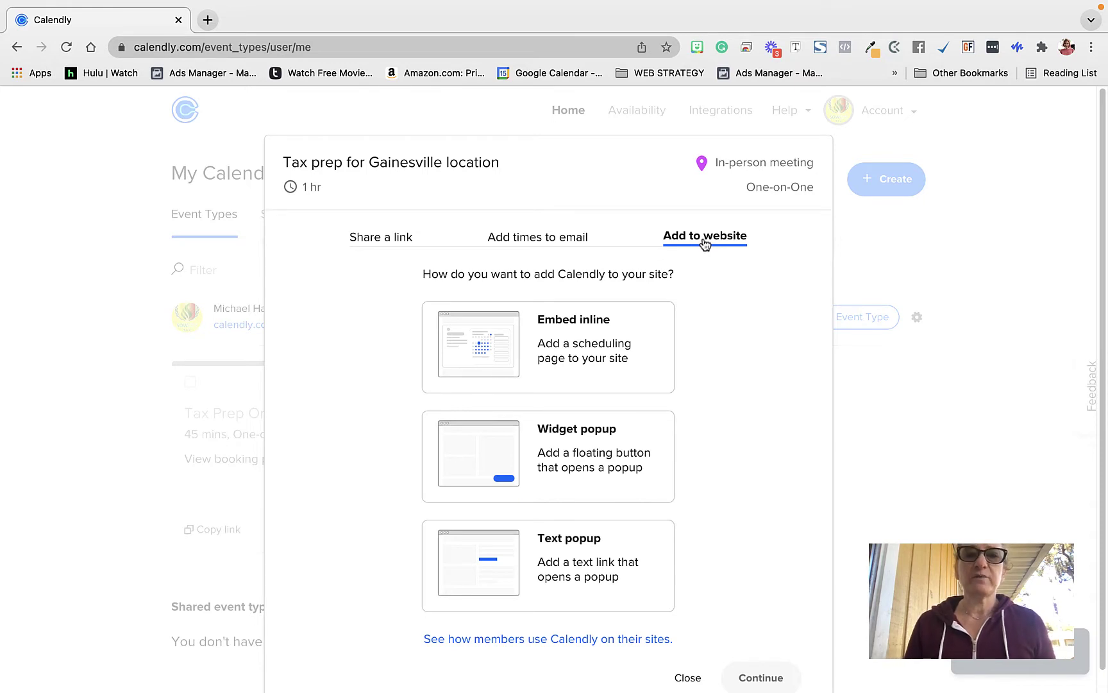
Choose the Embed inline format for the event and copy its embed code.
{"action": "scroll", "coordinate": [579, 347], "scroll_direction": "down", "scroll_amount": 1}
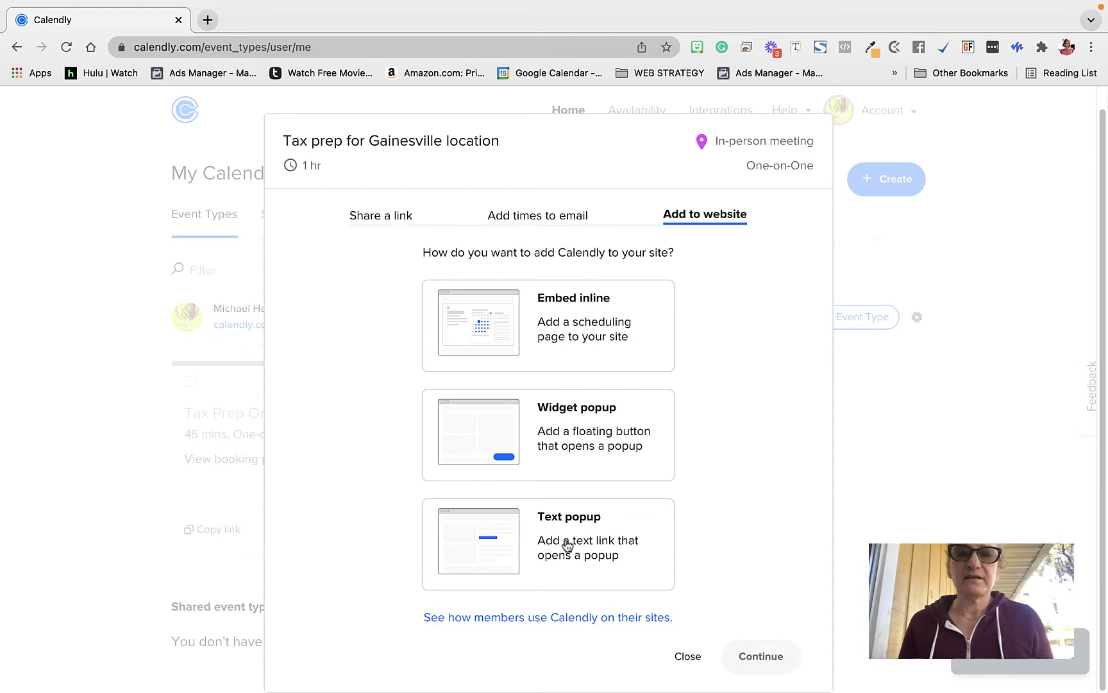
{"action": "left_click", "coordinate": [564, 327]}
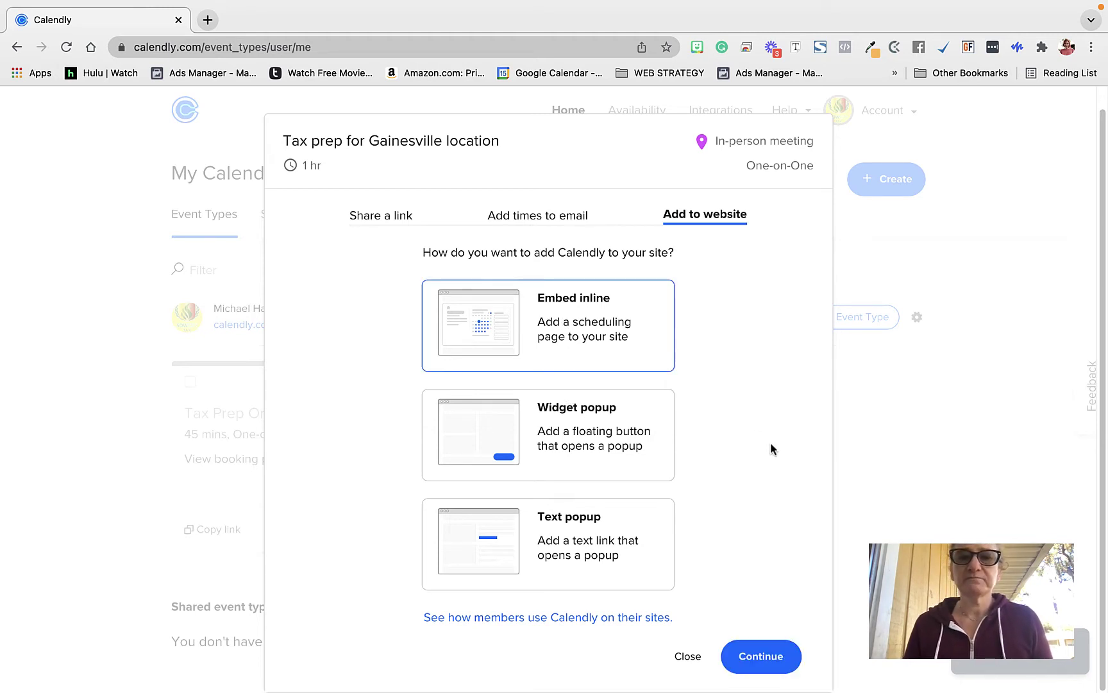
{"action": "left_click", "coordinate": [757, 661]}
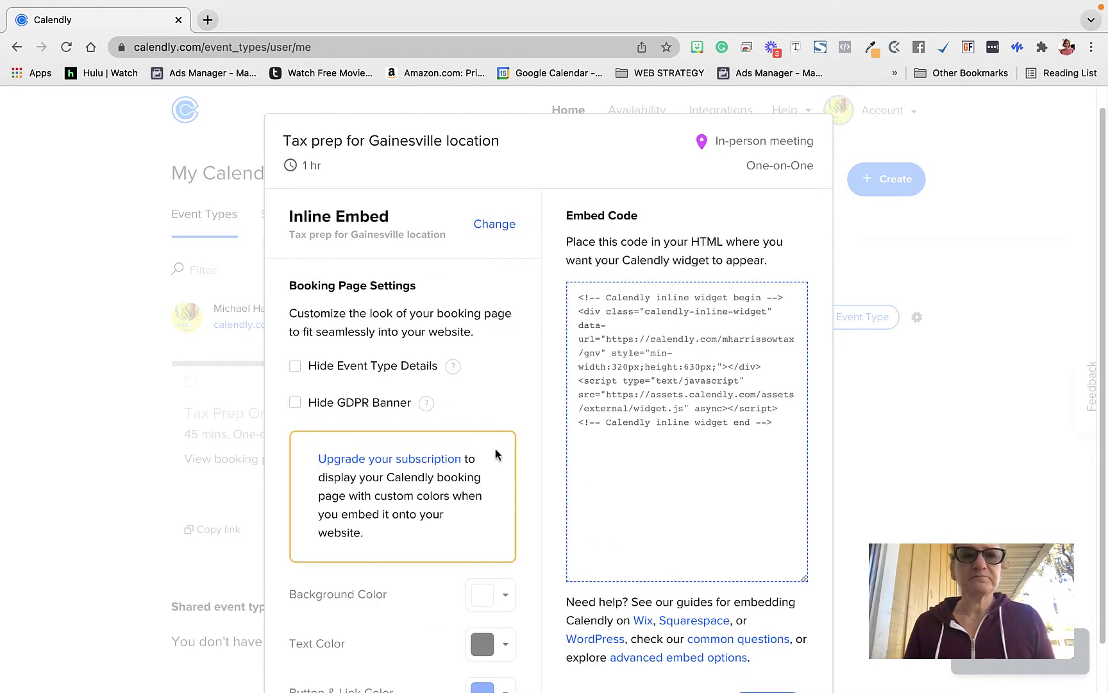
{"action": "scroll", "coordinate": [448, 388], "scroll_direction": "down", "scroll_amount": 2}
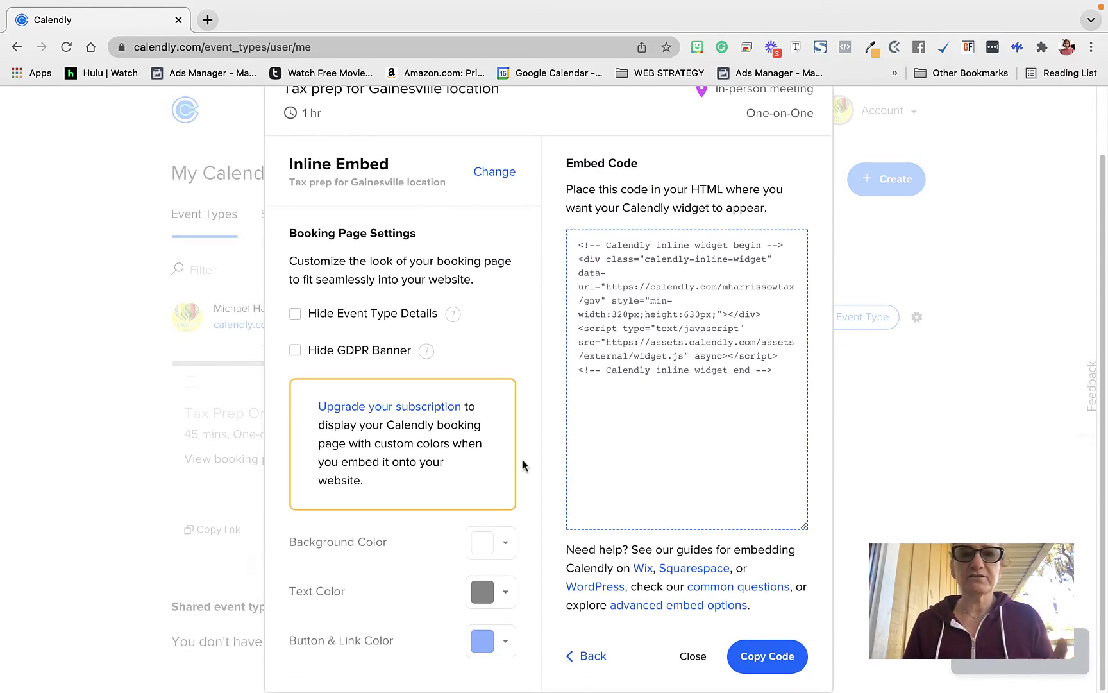
{"action": "scroll", "coordinate": [497, 397], "scroll_direction": "up", "scroll_amount": 3}
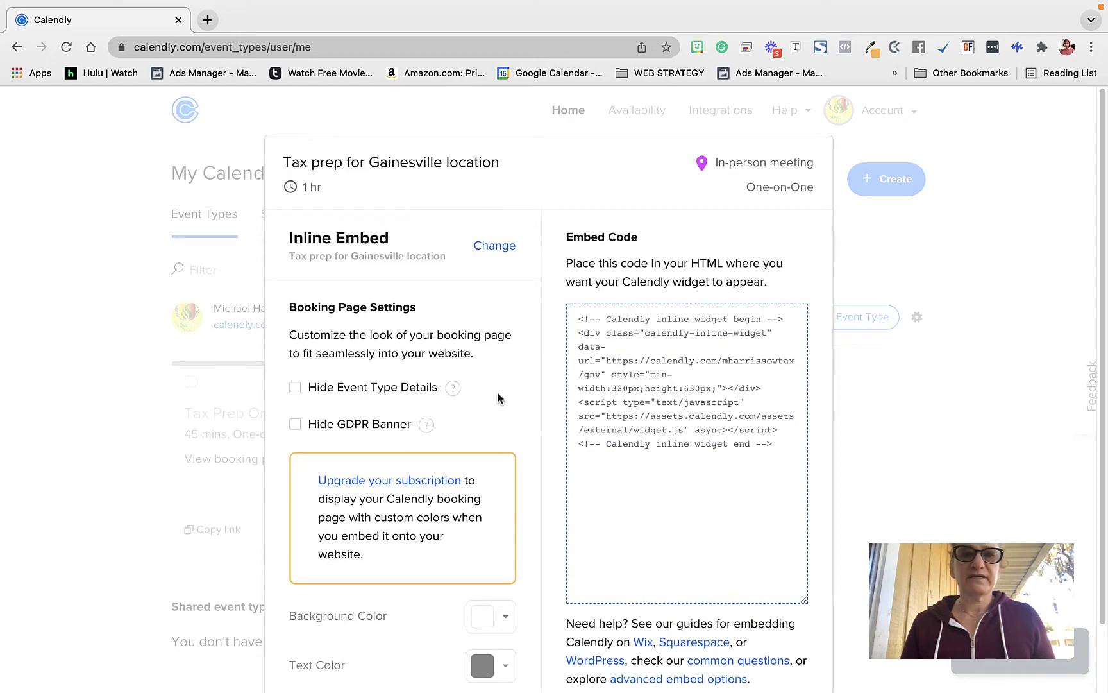
{"action": "scroll", "coordinate": [733, 325], "scroll_direction": "down", "scroll_amount": 3}
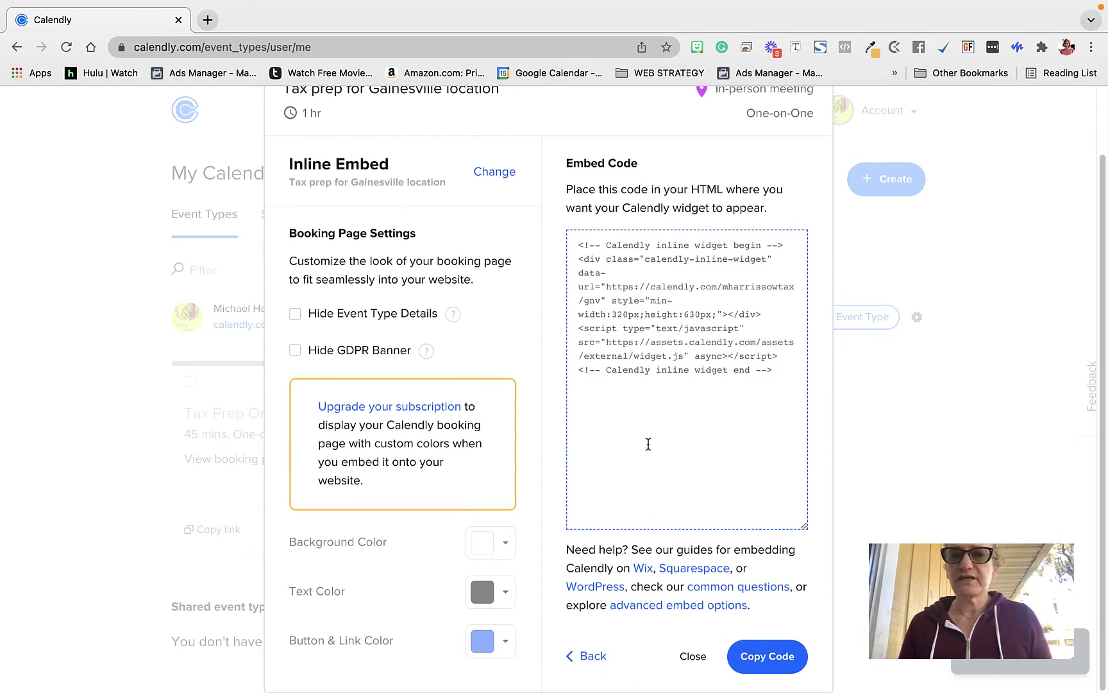
{"action": "left_click", "coordinate": [769, 661]}
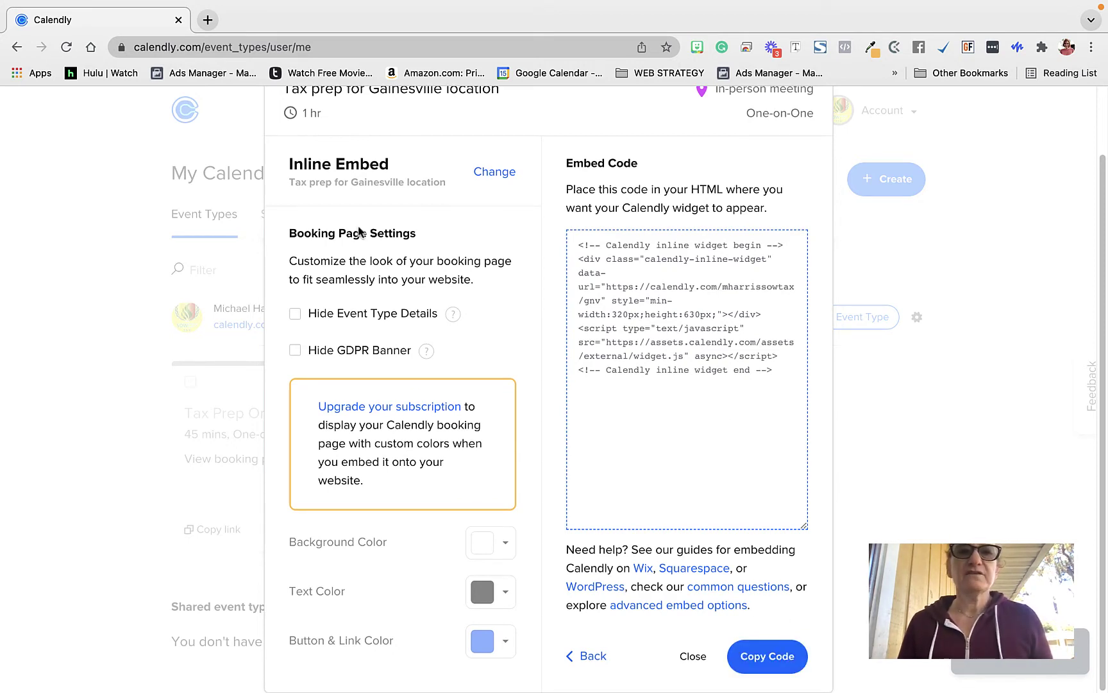
Switch to the other Chrome window showing the Raichel To The Rescue website and make it full screen.
{"action": "scroll", "coordinate": [370, 238], "scroll_direction": "up", "scroll_amount": 2}
{"action": "mouse_move", "coordinate": [75, 29]}
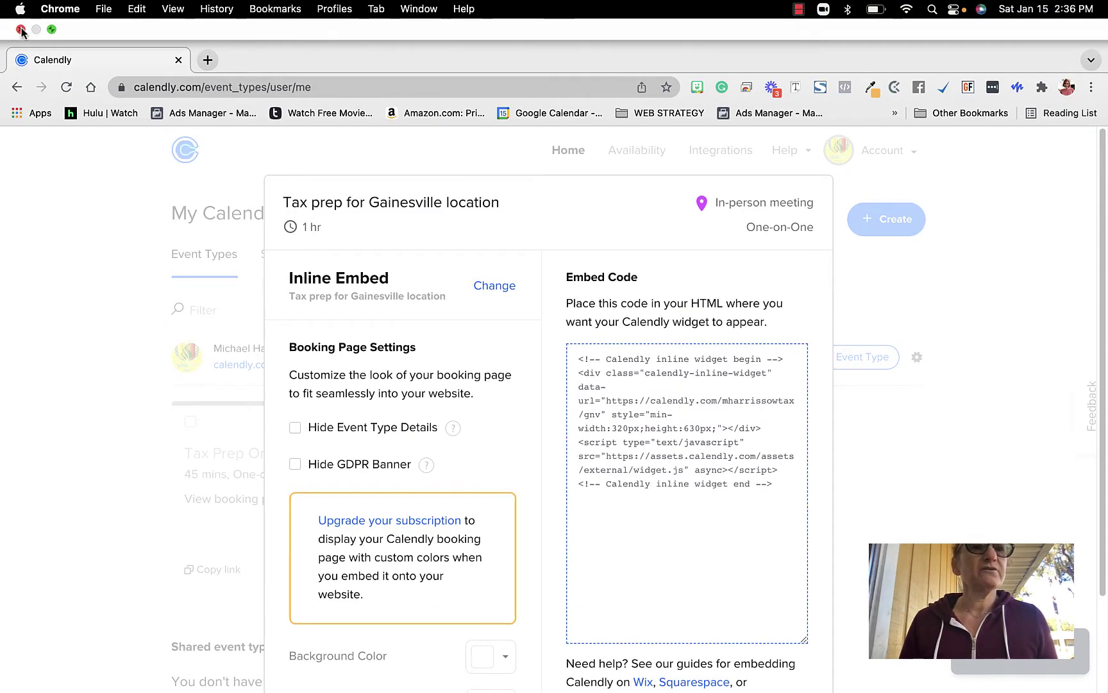
{"action": "left_click", "coordinate": [51, 29]}
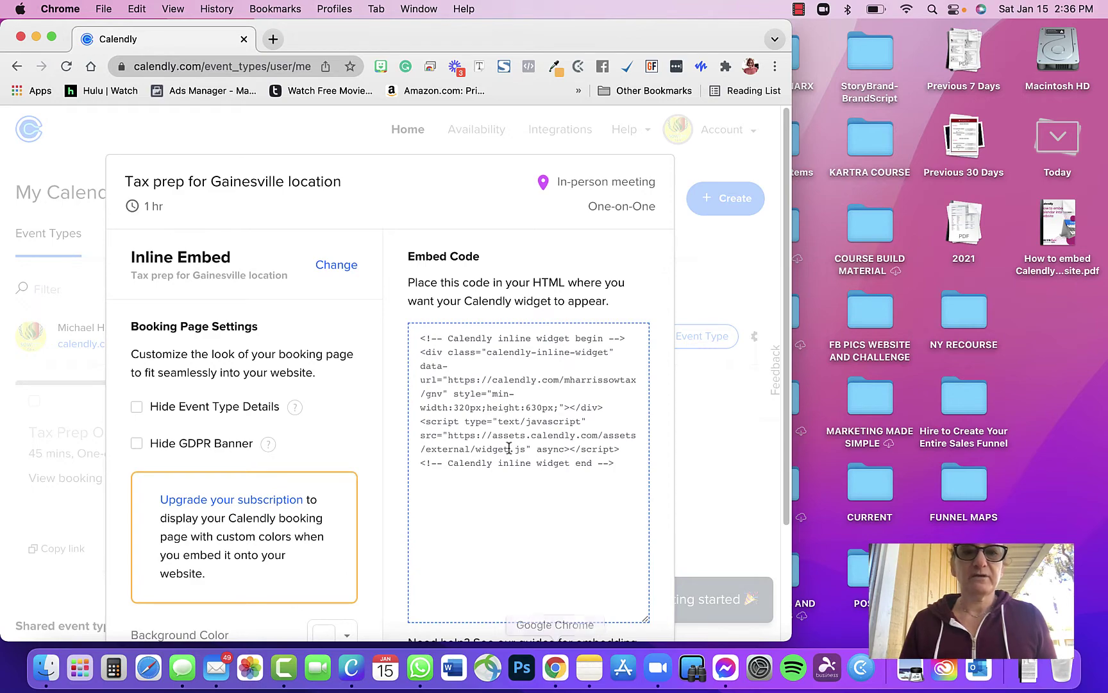
{"action": "right_click", "coordinate": [558, 677]}
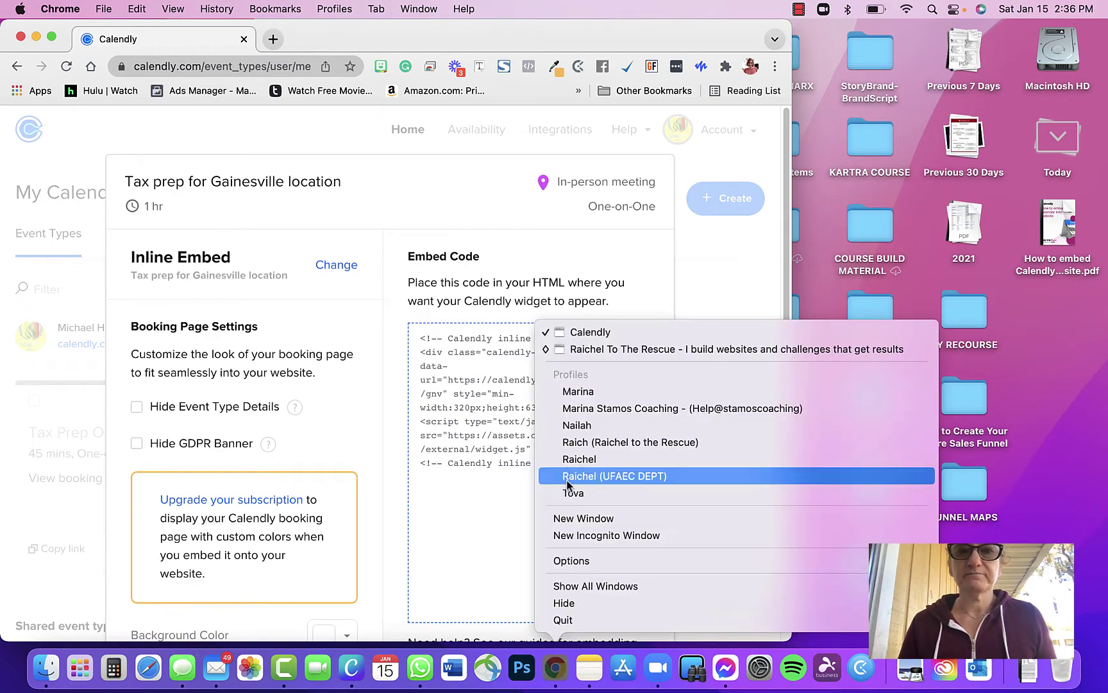
{"action": "left_click", "coordinate": [606, 350]}
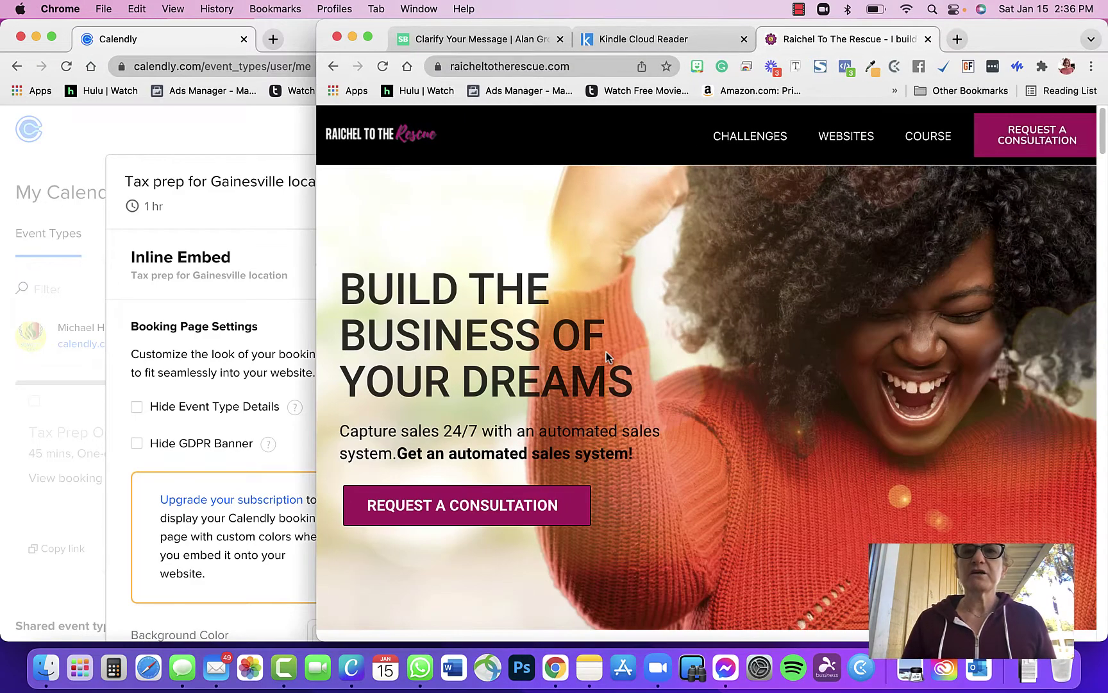
{"action": "left_click", "coordinate": [369, 36]}
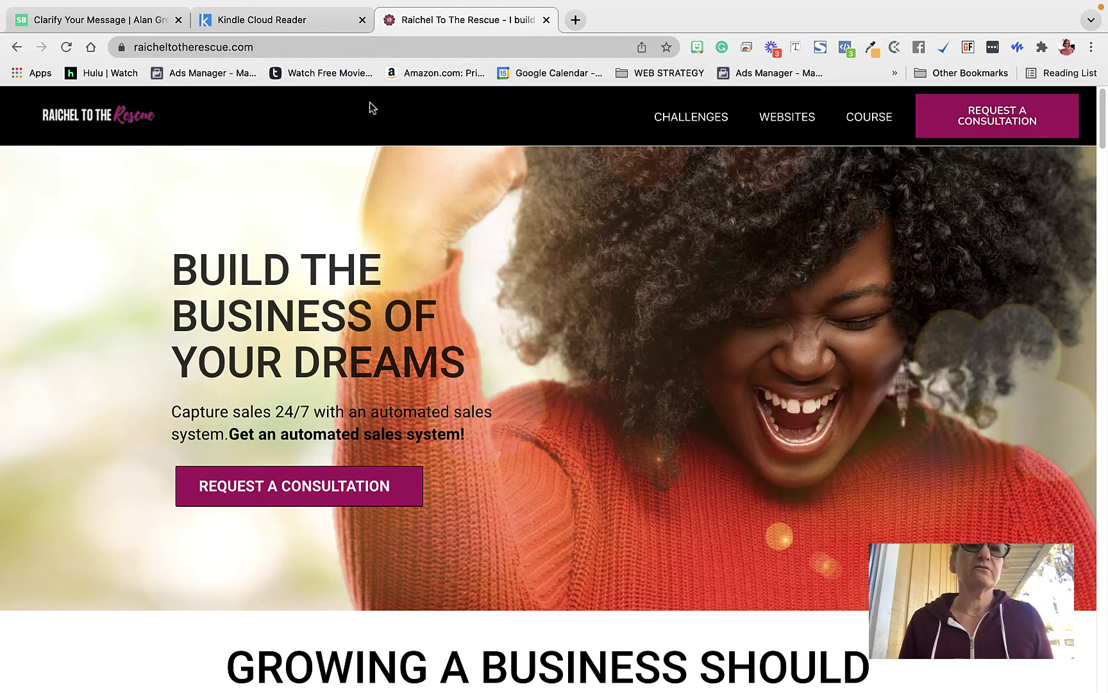
Go to the wp-admin address of raicheltotherescue.com and log in to WordPress with the saved credentials.
{"action": "left_click", "coordinate": [285, 45]}
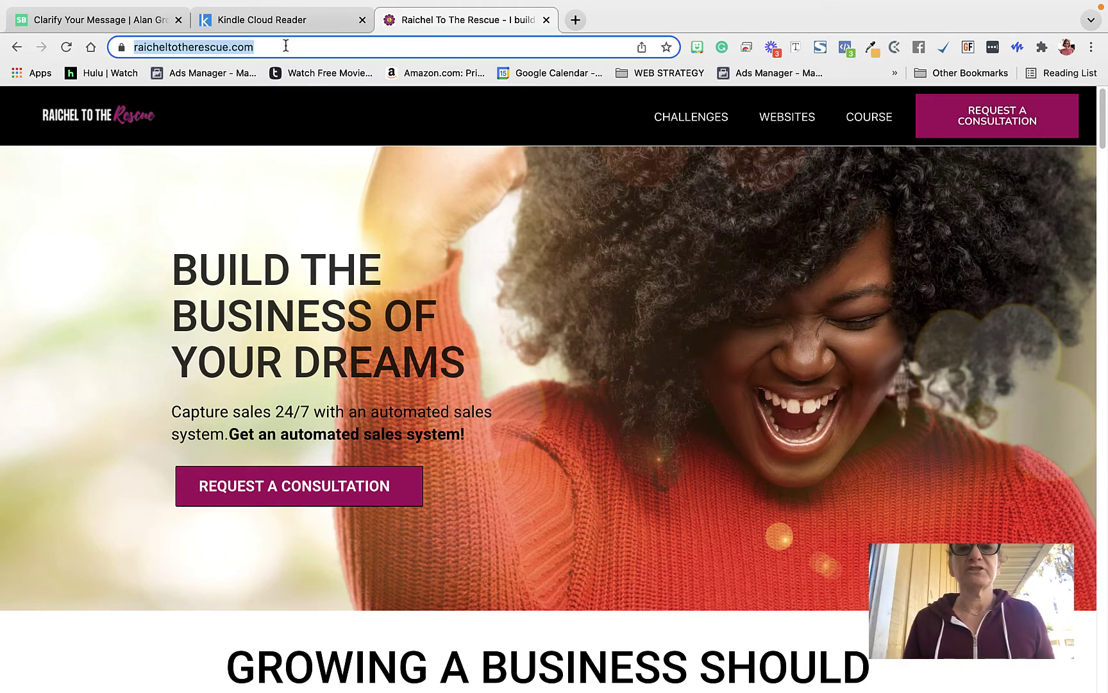
{"action": "left_click", "coordinate": [286, 46]}
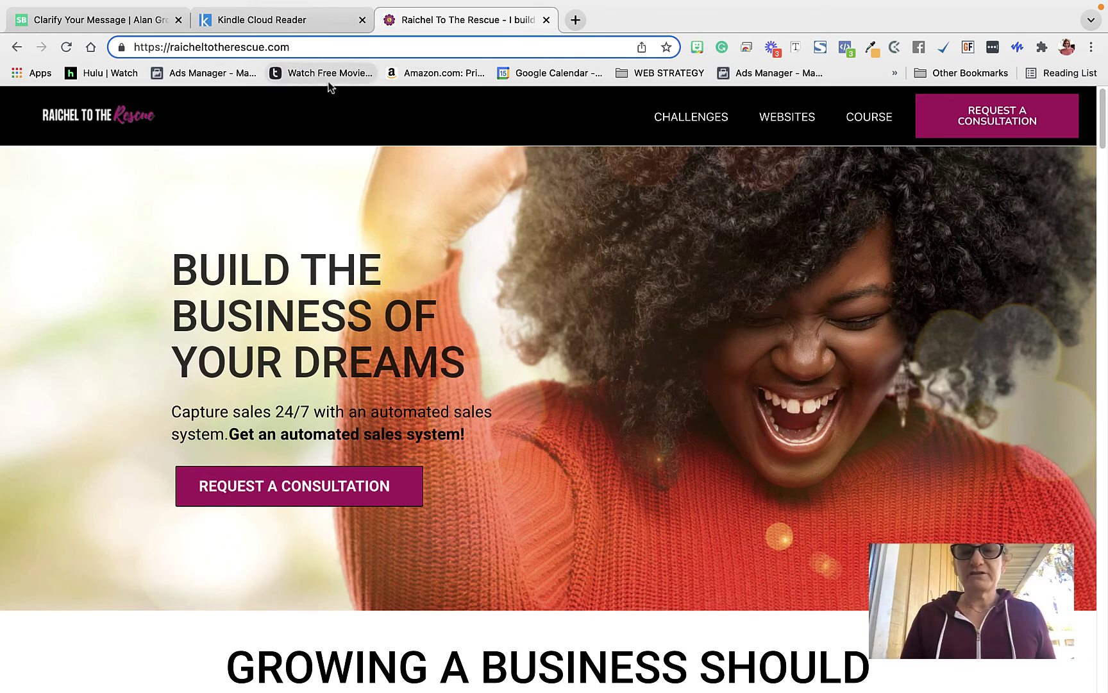
{"action": "type", "text": "/"}
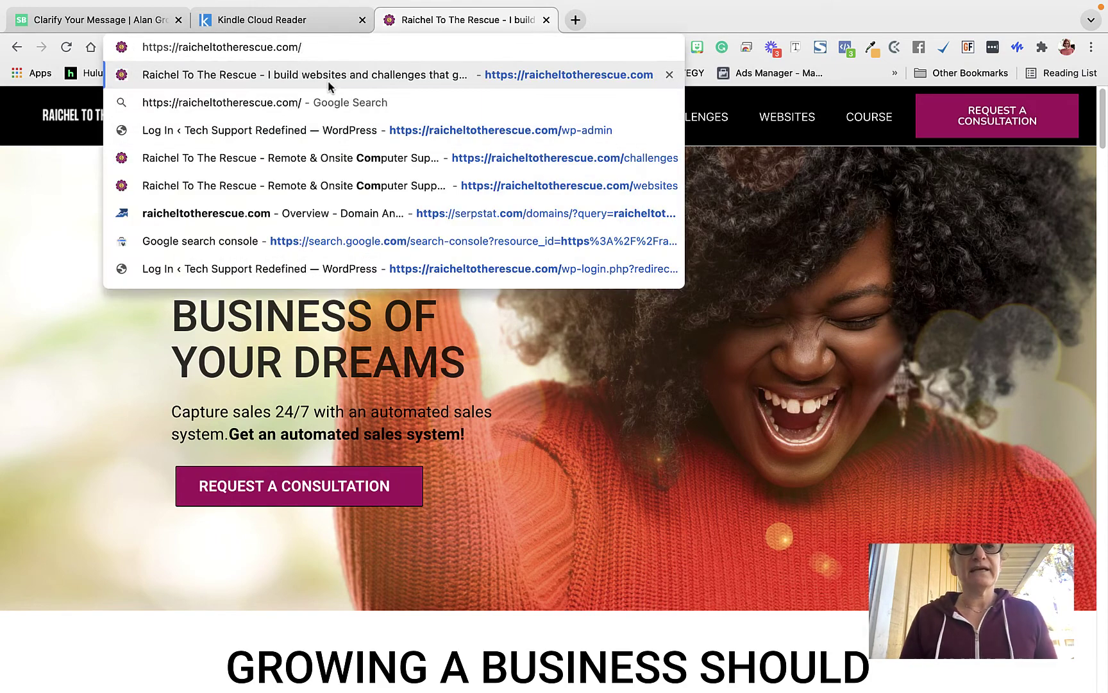
{"action": "type", "text": "wp-admin"}
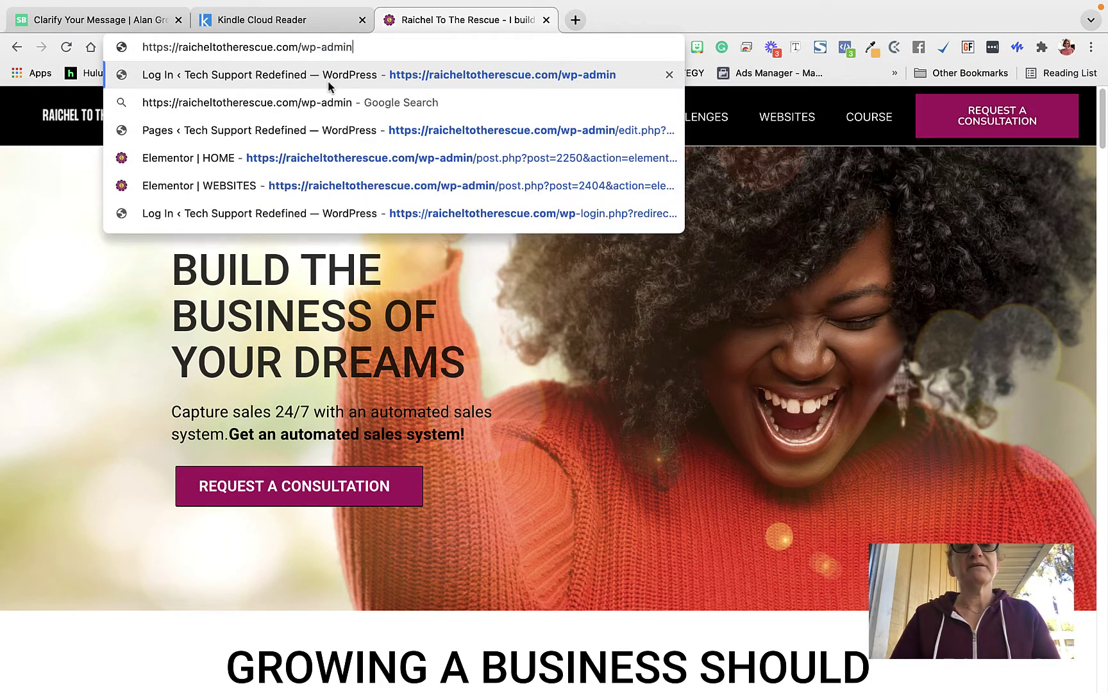
{"action": "key", "text": "Return"}
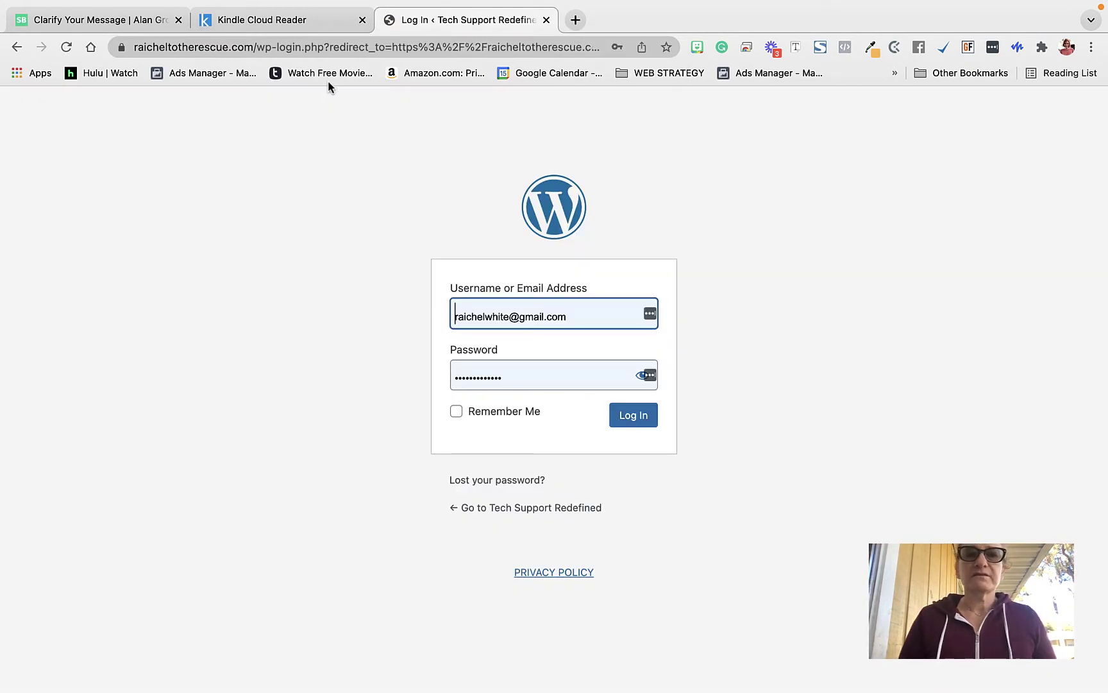
{"action": "left_click", "coordinate": [635, 417]}
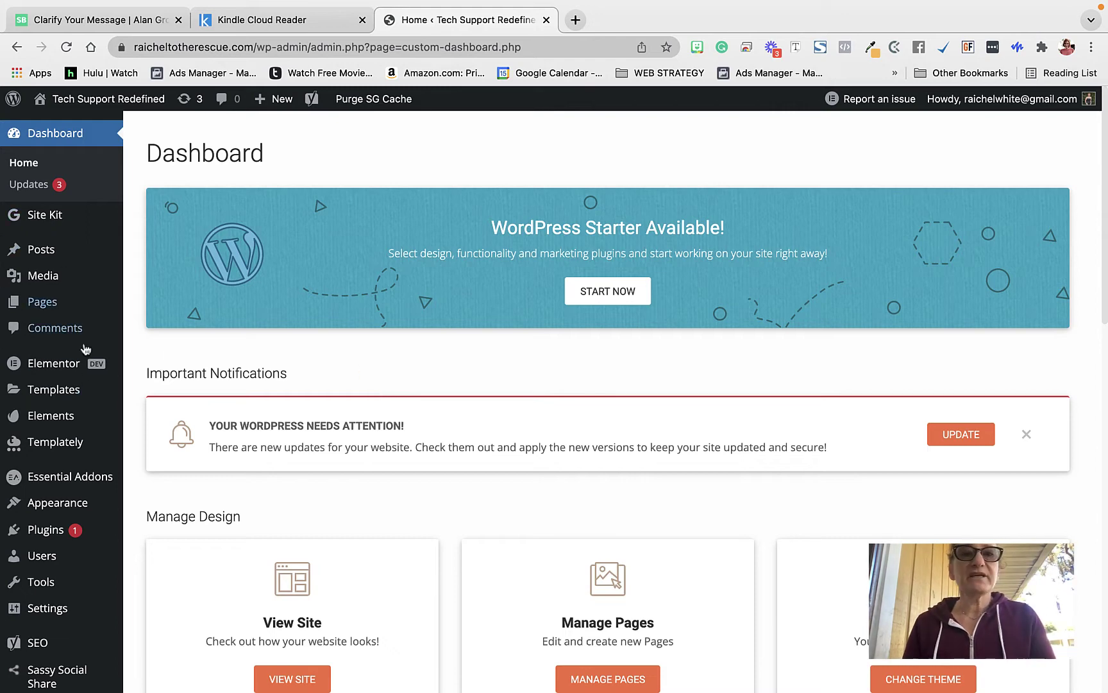
Add a new WordPress page and title it "Calendar".
{"action": "scroll", "coordinate": [92, 451], "scroll_direction": "down", "scroll_amount": 3}
{"action": "scroll", "coordinate": [93, 449], "scroll_direction": "up", "scroll_amount": 3}
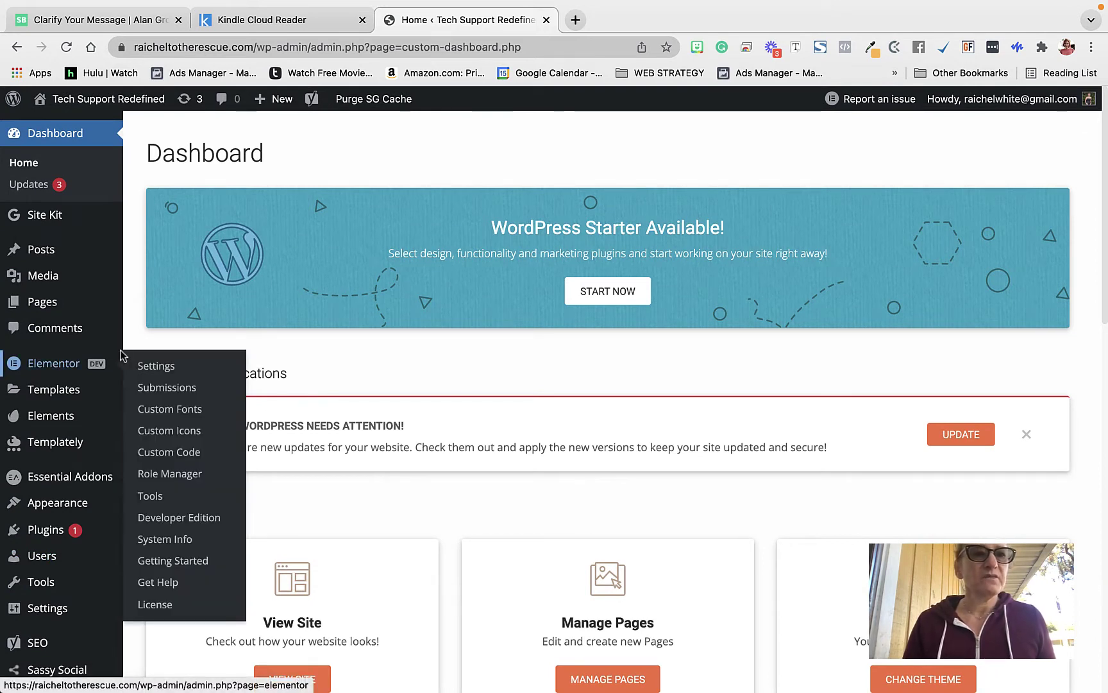
{"action": "mouse_move", "coordinate": [45, 315]}
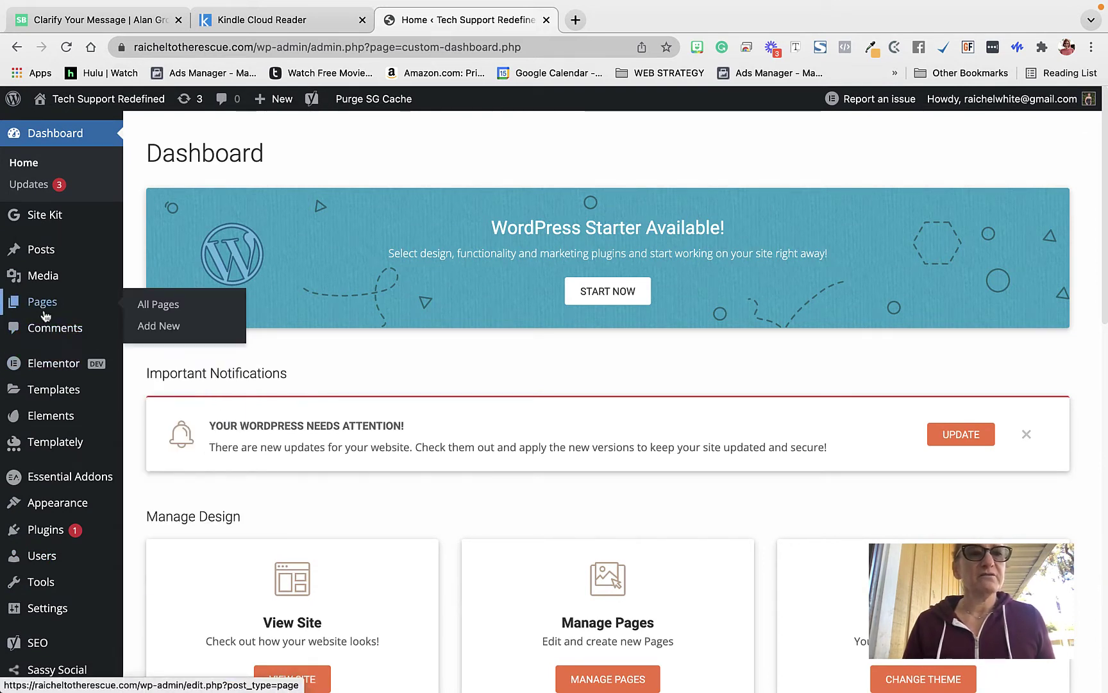
{"action": "left_click", "coordinate": [156, 329]}
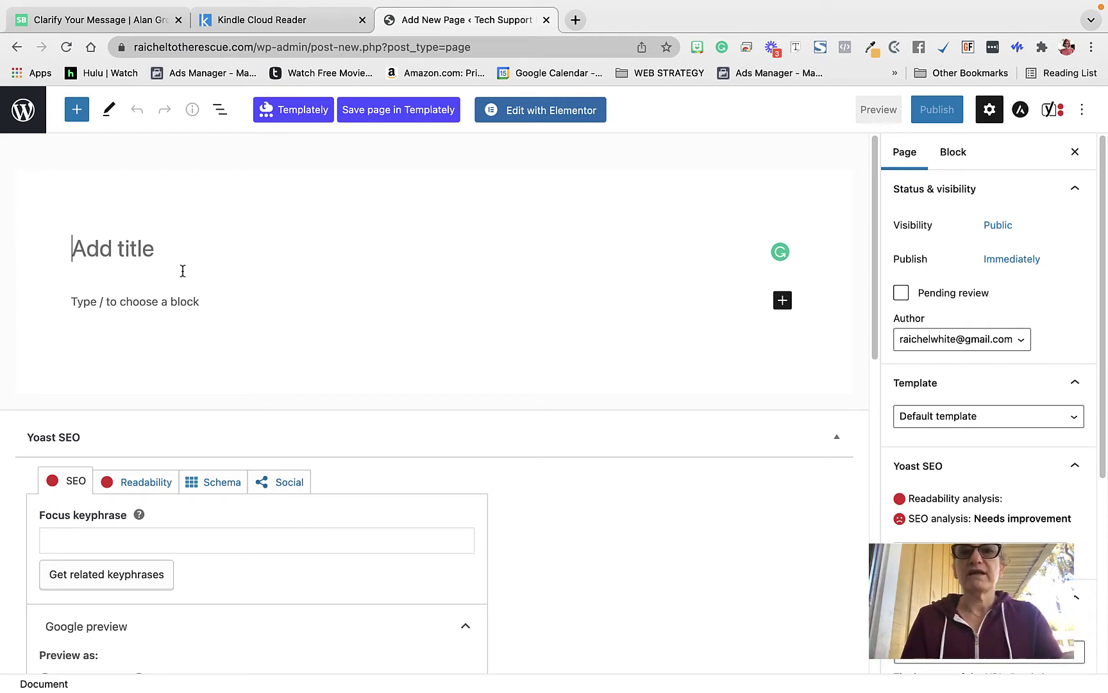
{"action": "scroll", "coordinate": [86, 310], "scroll_direction": "down", "scroll_amount": 3}
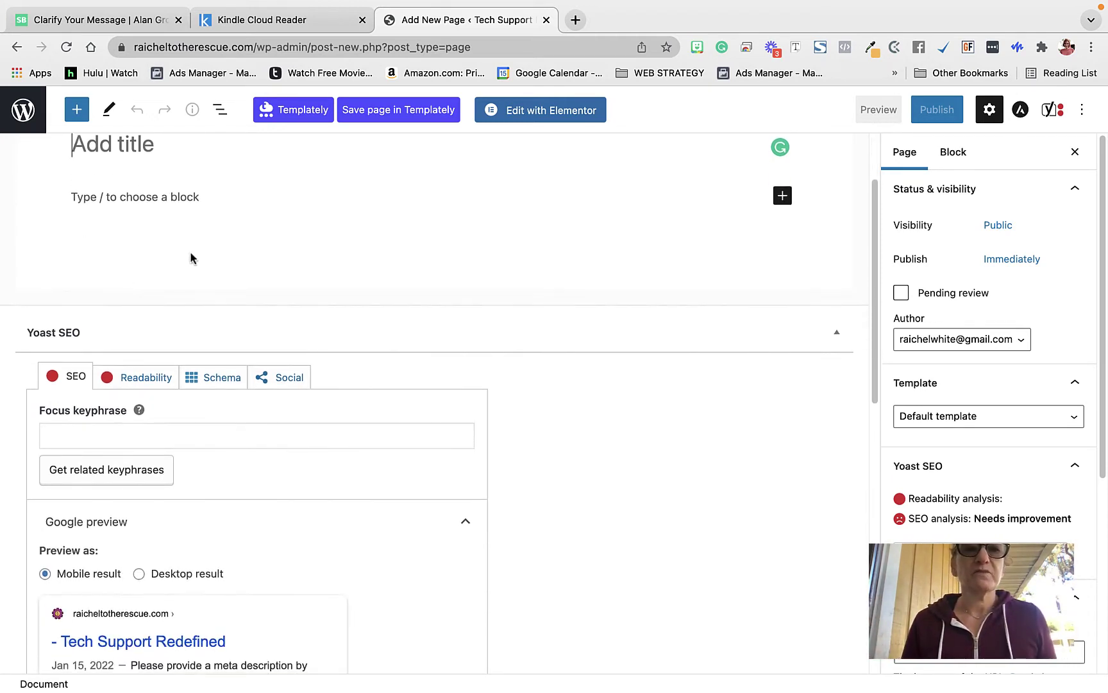
{"action": "scroll", "coordinate": [190, 255], "scroll_direction": "up", "scroll_amount": 3}
{"action": "scroll", "coordinate": [124, 232], "scroll_direction": "down", "scroll_amount": 1}
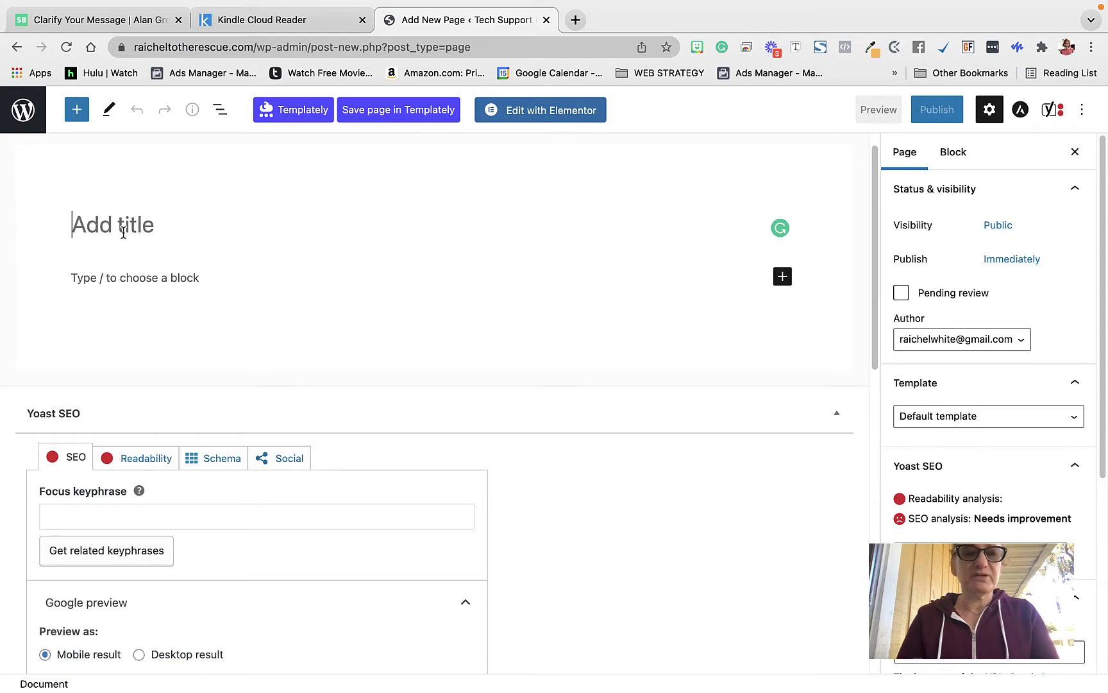
{"action": "type", "text": "Calendar"}
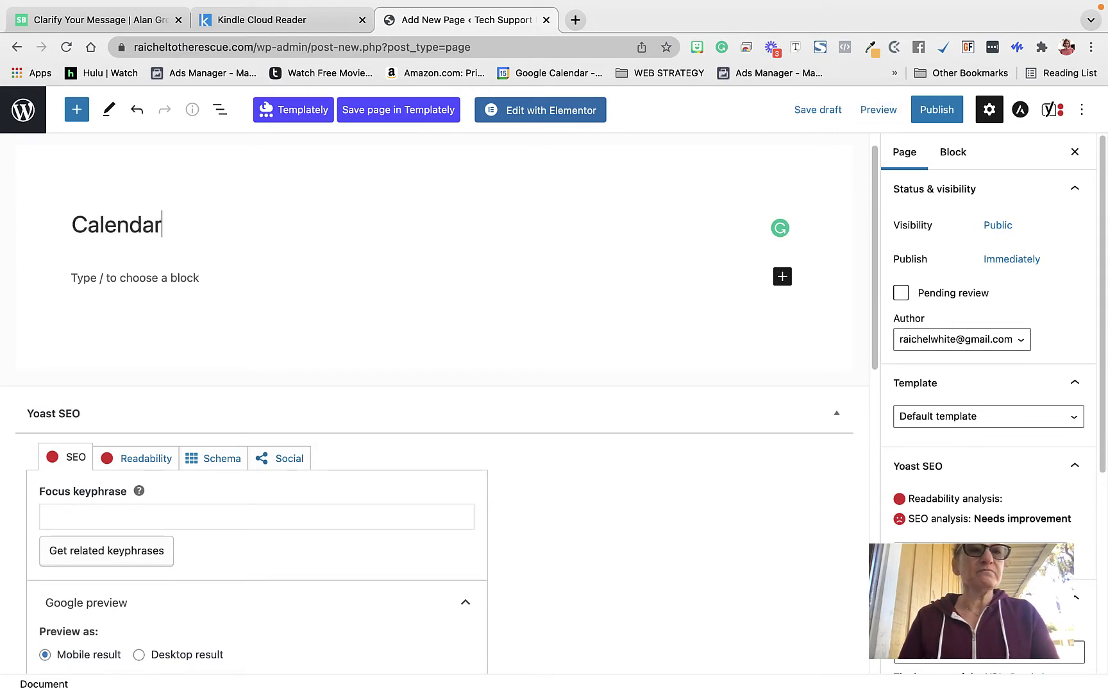
Insert a Custom HTML block into the body of the Calendar page.
{"action": "scroll", "coordinate": [111, 313], "scroll_direction": "down", "scroll_amount": 6}
{"action": "scroll", "coordinate": [111, 309], "scroll_direction": "up", "scroll_amount": 6}
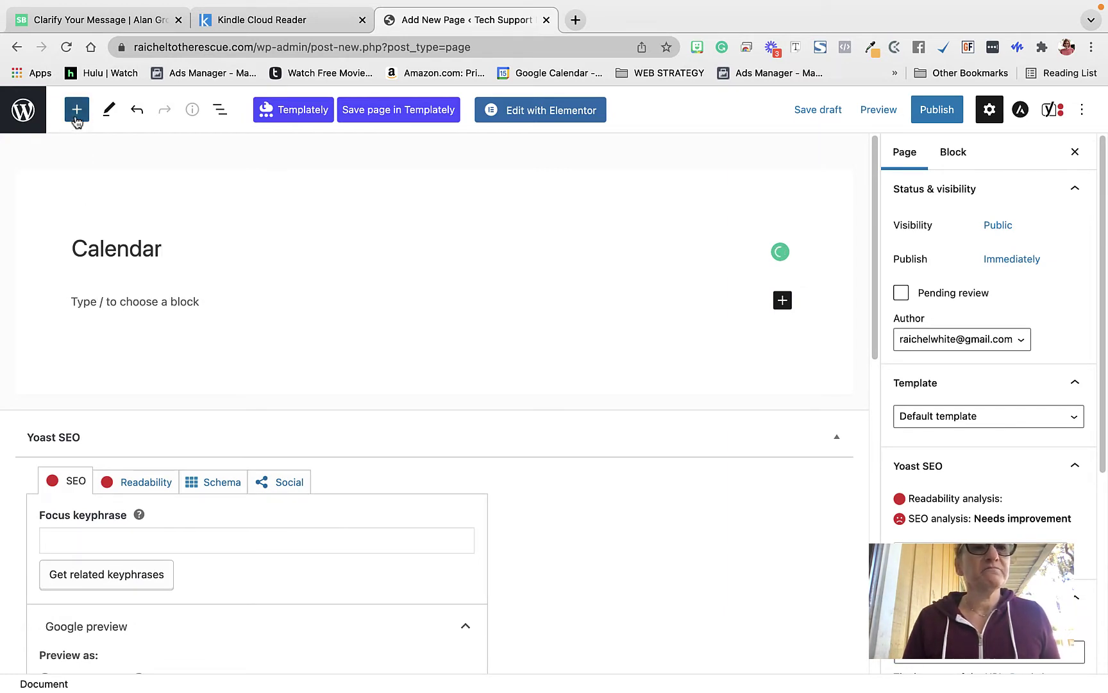
{"action": "left_click", "coordinate": [77, 110]}
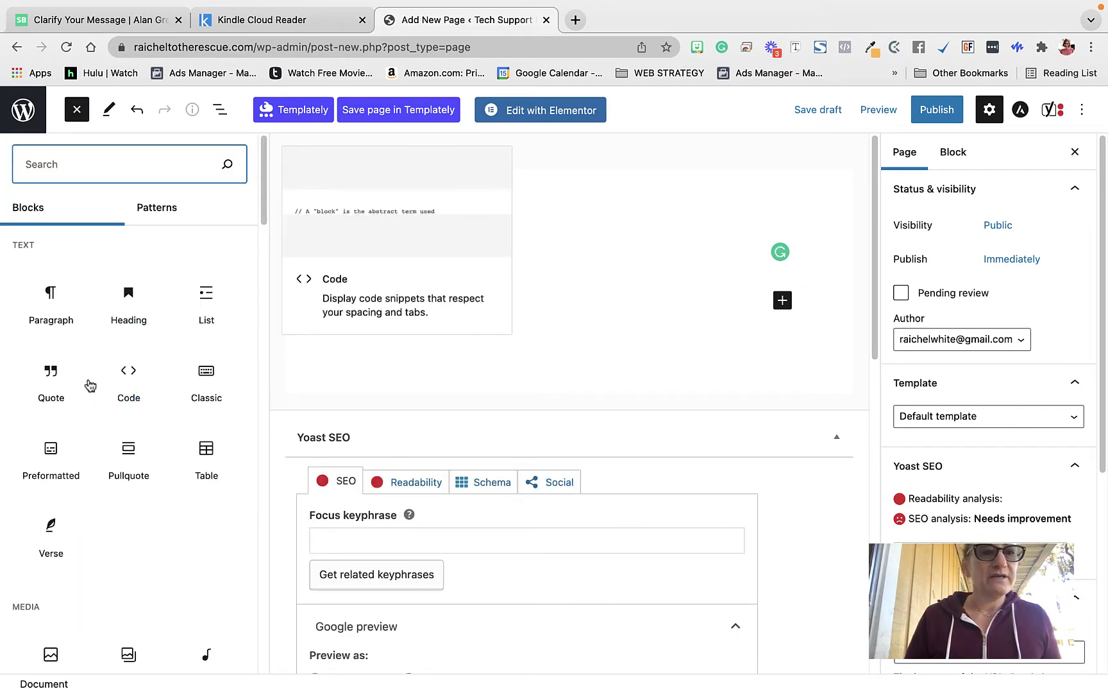
{"action": "scroll", "coordinate": [88, 427], "scroll_direction": "down", "scroll_amount": 5}
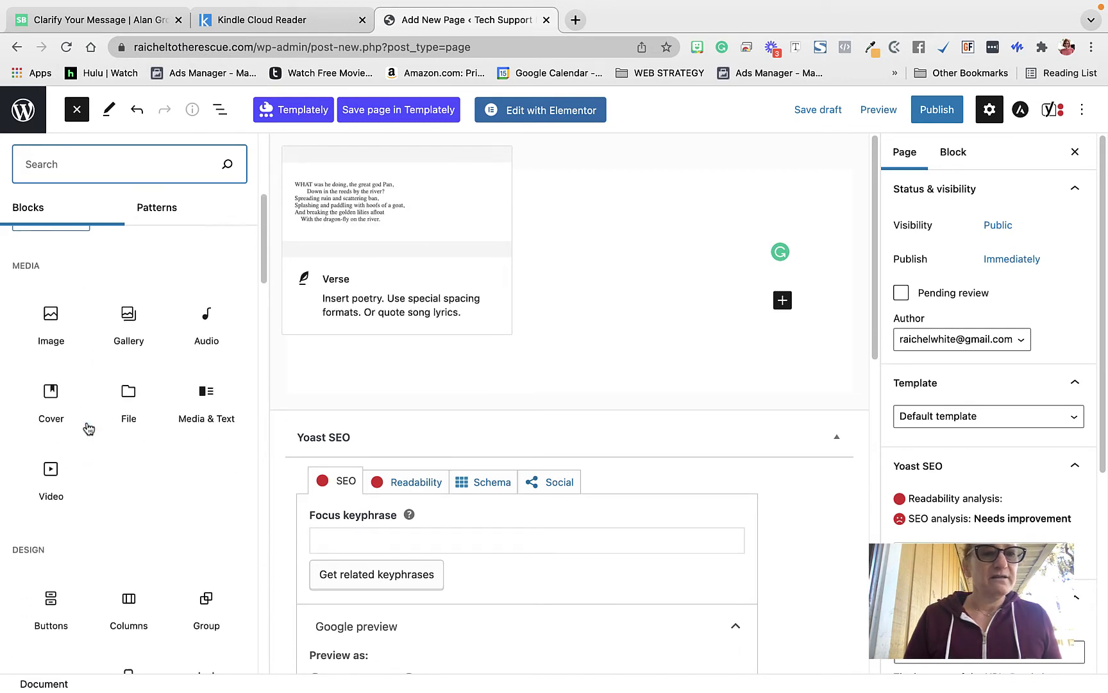
{"action": "scroll", "coordinate": [88, 428], "scroll_direction": "down", "scroll_amount": 10}
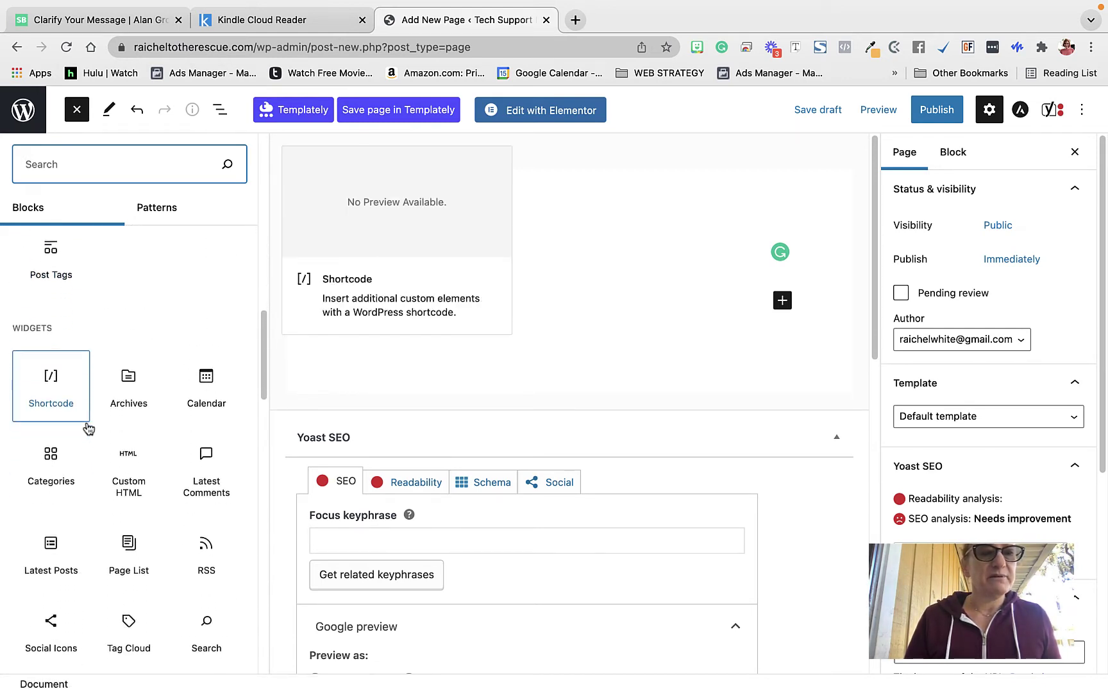
{"action": "scroll", "coordinate": [88, 427], "scroll_direction": "down", "scroll_amount": 2}
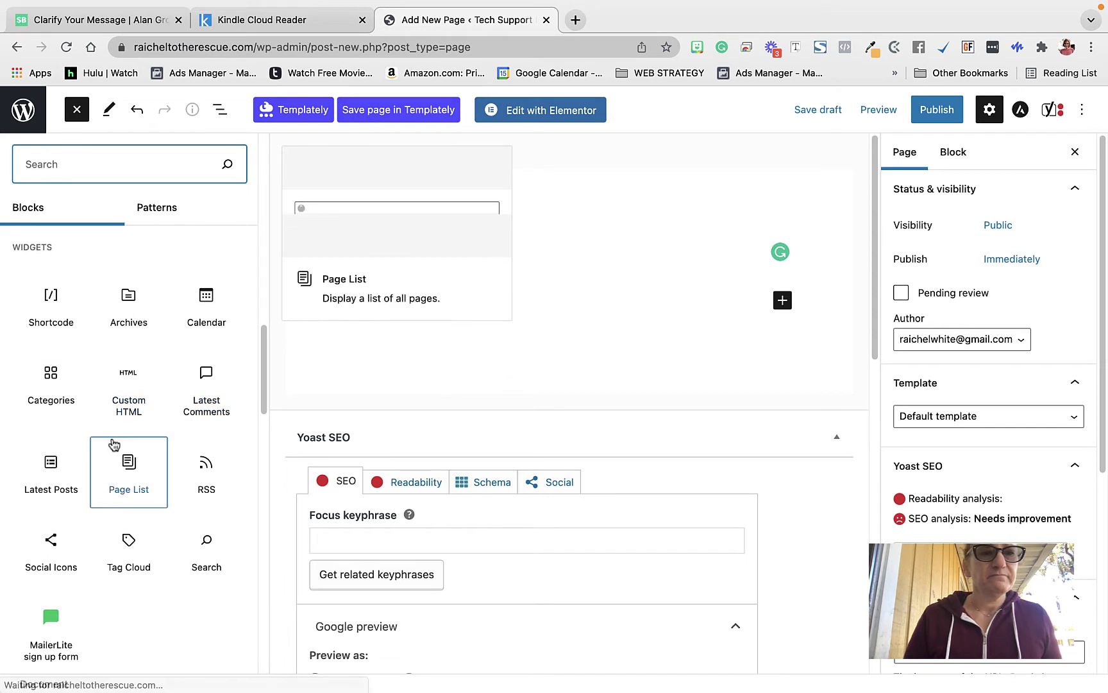
{"action": "scroll", "coordinate": [114, 444], "scroll_direction": "down", "scroll_amount": 1}
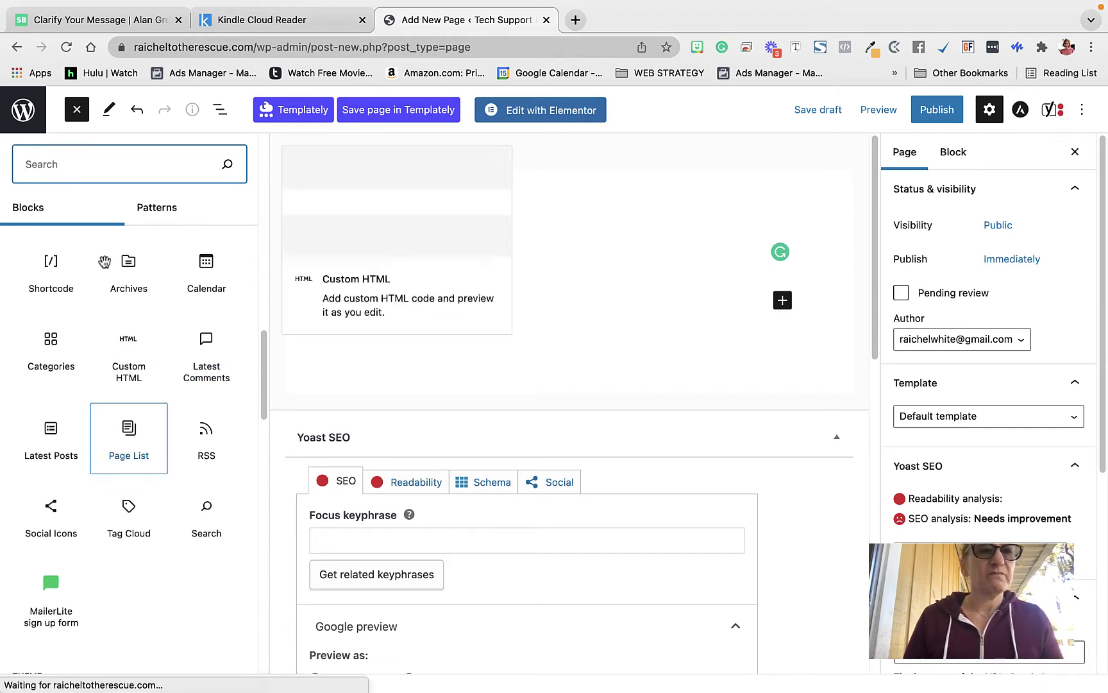
{"action": "left_click", "coordinate": [127, 374]}
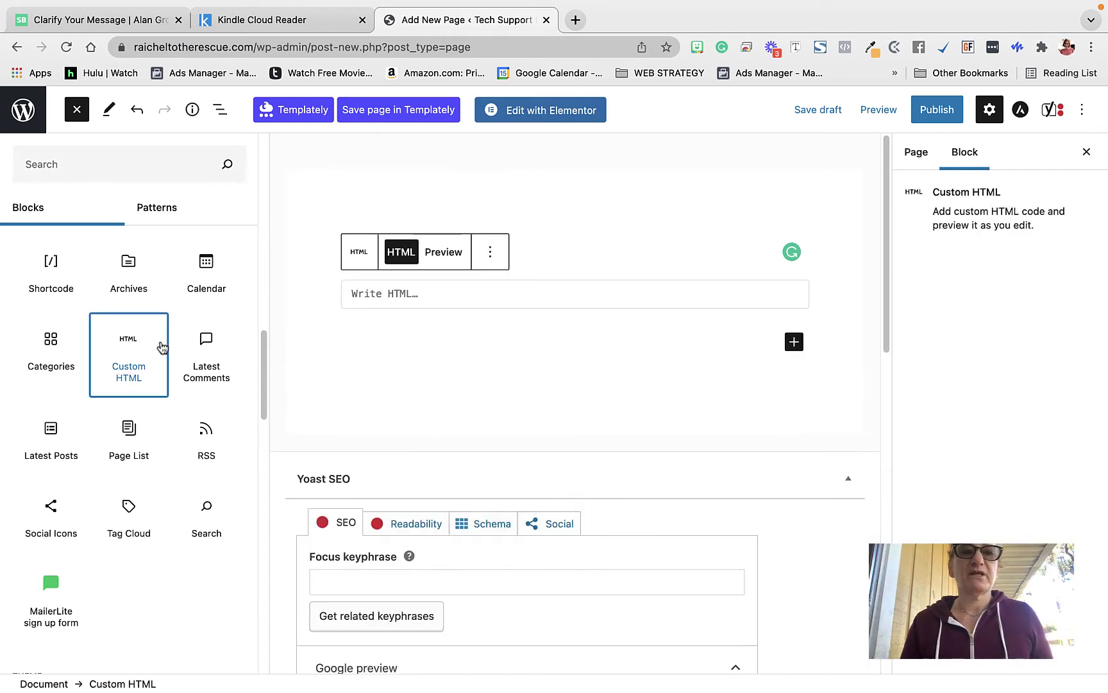
Paste the copied Calendly inline widget embed code into the Custom HTML block.
{"action": "left_click", "coordinate": [409, 295]}
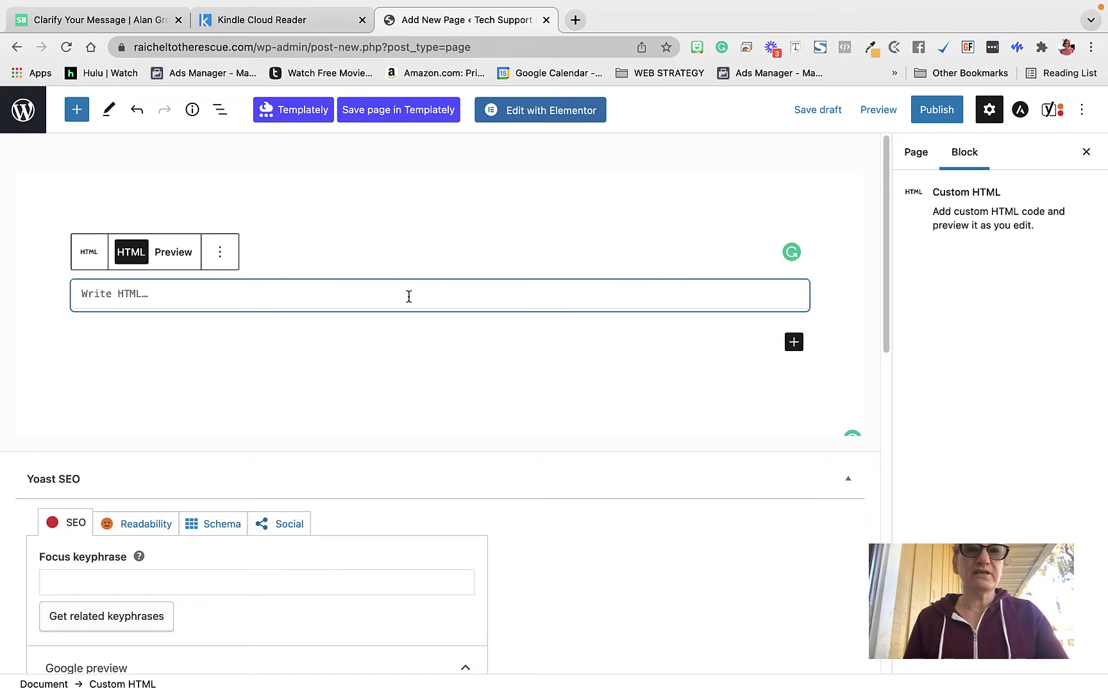
{"action": "right_click", "coordinate": [112, 289]}
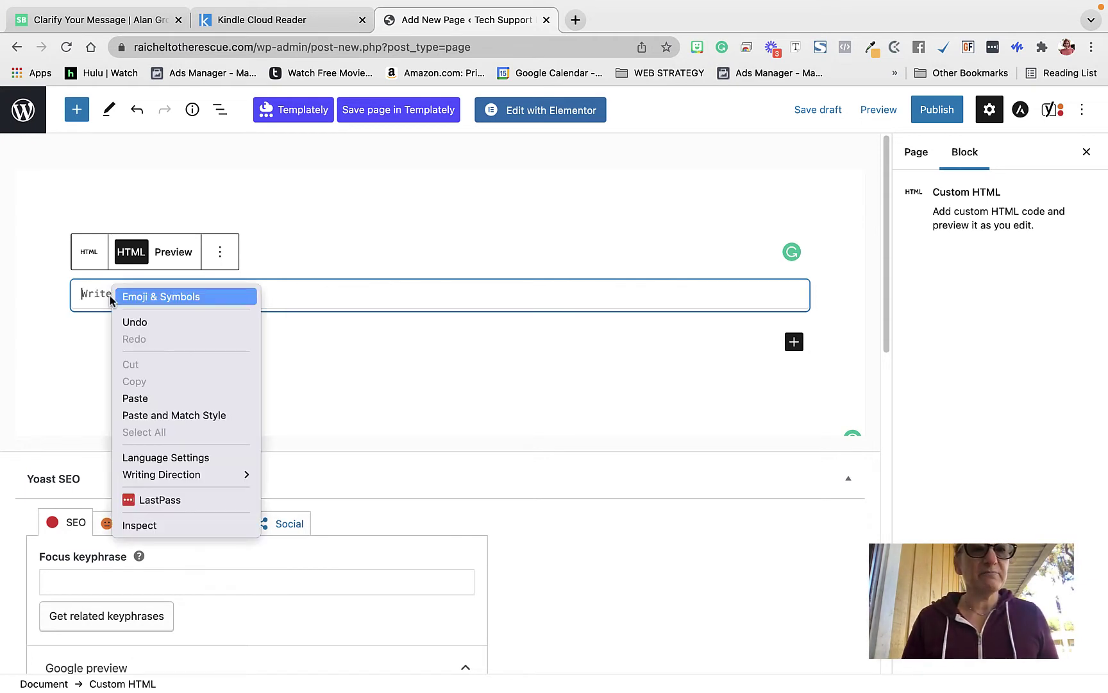
{"action": "left_click", "coordinate": [86, 306]}
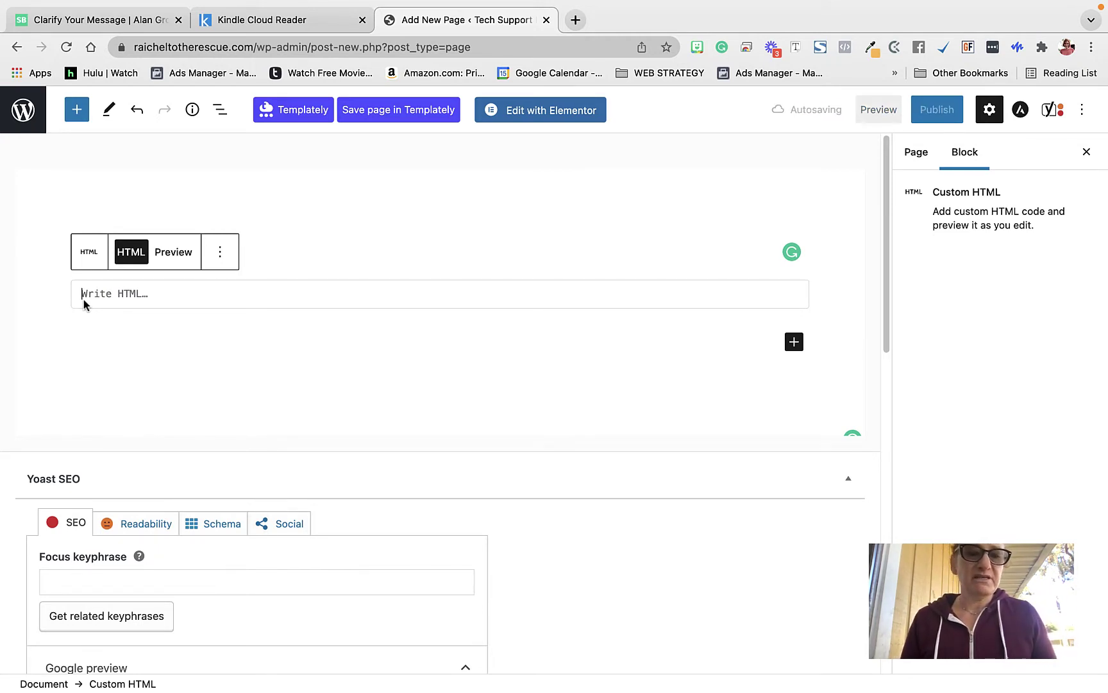
{"action": "type", "text": "<!-- Calendly inline widget begin --> <div class=\"calendly-inline-widget\" data-url=\"https://calendly.com/mharrissowtax/gnv\" style=\"min-width:320px;height:630px;\"></div> <script type=\"text/javascript\" src=\"https://assets.calendly.com/assets/external/widget.js\" async></script> <!-- Calendly inline widget end -->"}
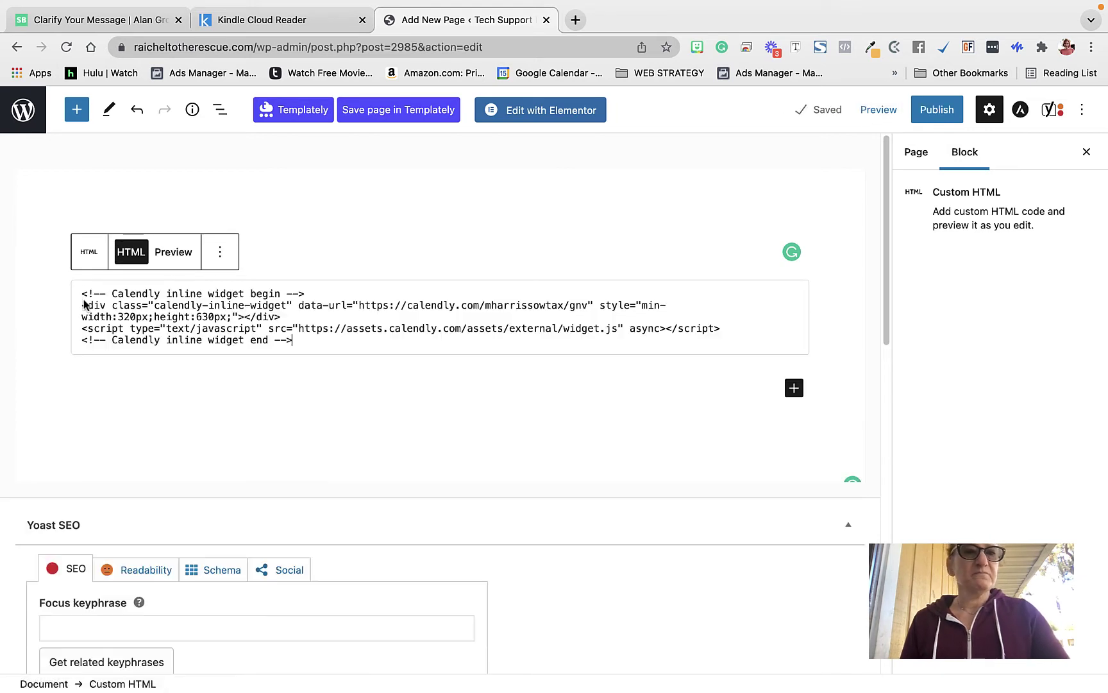
{"action": "left_click", "coordinate": [505, 442]}
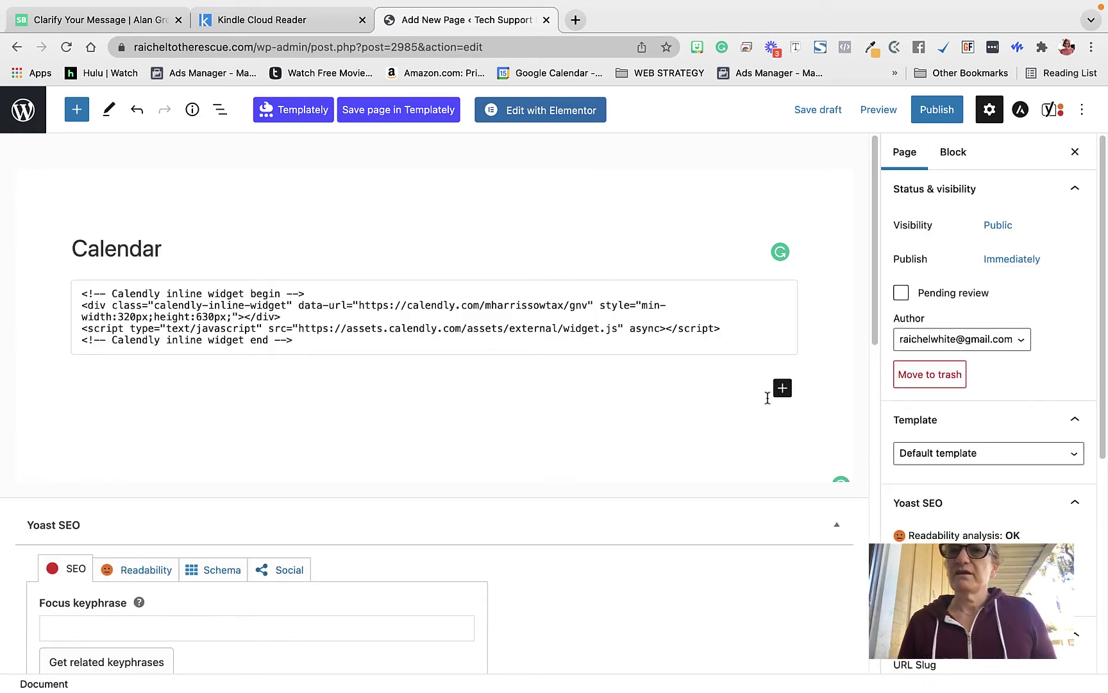
Preview the Calendar page in a new tab, examine the embedded Calendly scheduler, and return to the page editor.
{"action": "scroll", "coordinate": [822, 292], "scroll_direction": "down", "scroll_amount": 5}
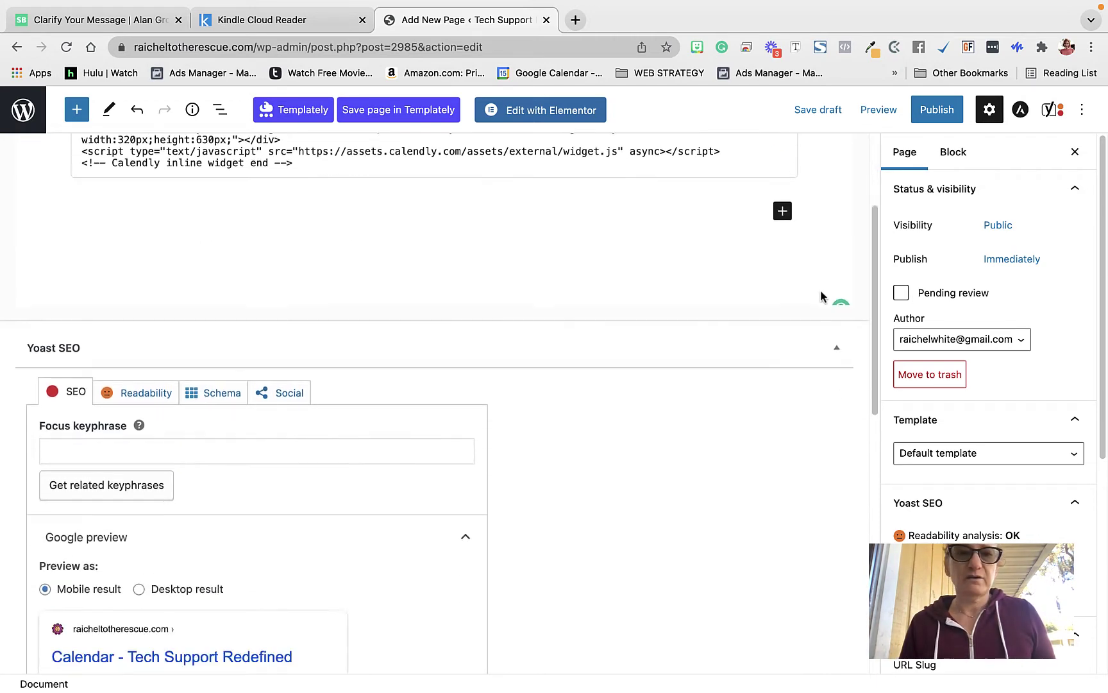
{"action": "scroll", "coordinate": [822, 292], "scroll_direction": "up", "scroll_amount": 5}
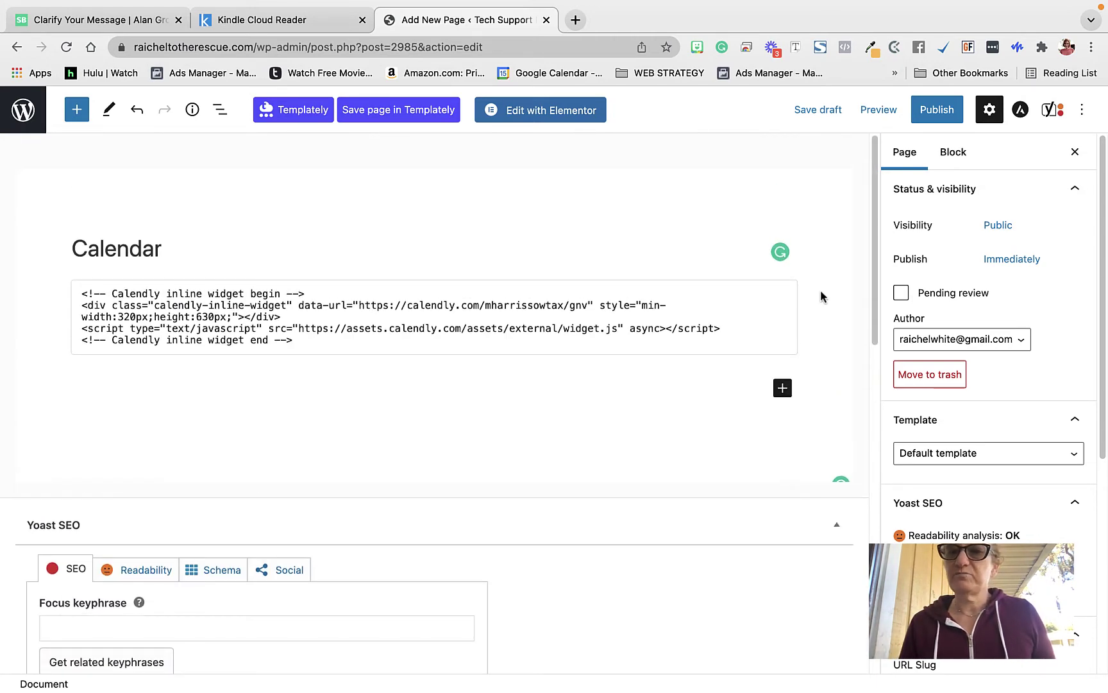
{"action": "left_click", "coordinate": [878, 116]}
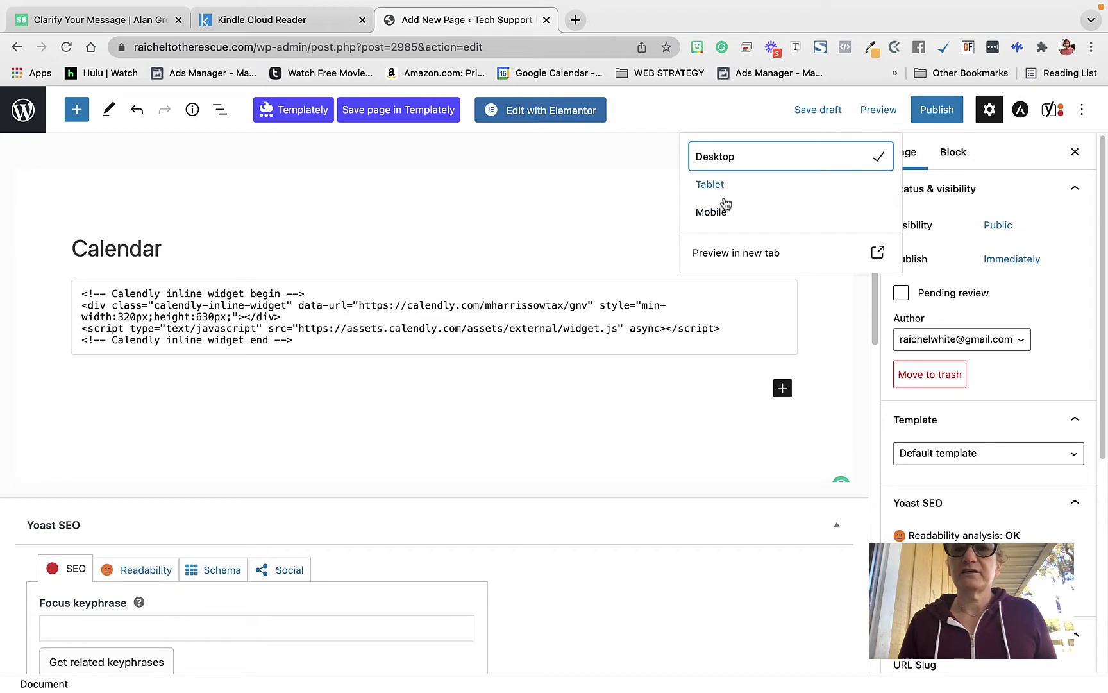
{"action": "left_click", "coordinate": [732, 254]}
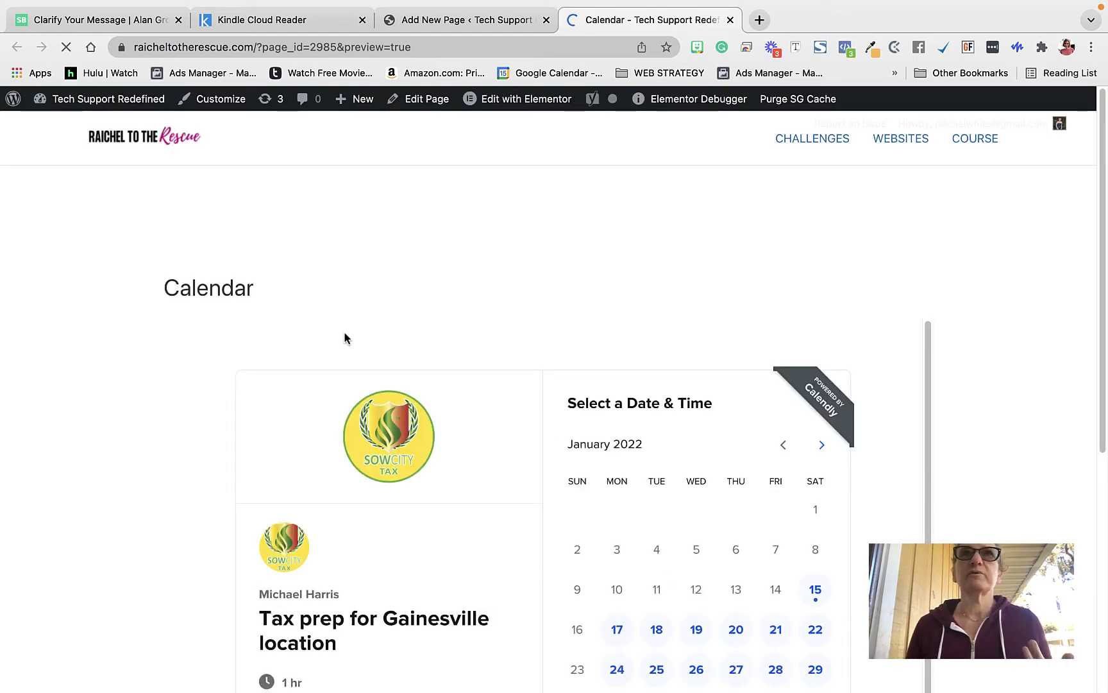
{"action": "scroll", "coordinate": [319, 409], "scroll_direction": "down", "scroll_amount": 3}
{"action": "scroll", "coordinate": [319, 408], "scroll_direction": "down", "scroll_amount": 3}
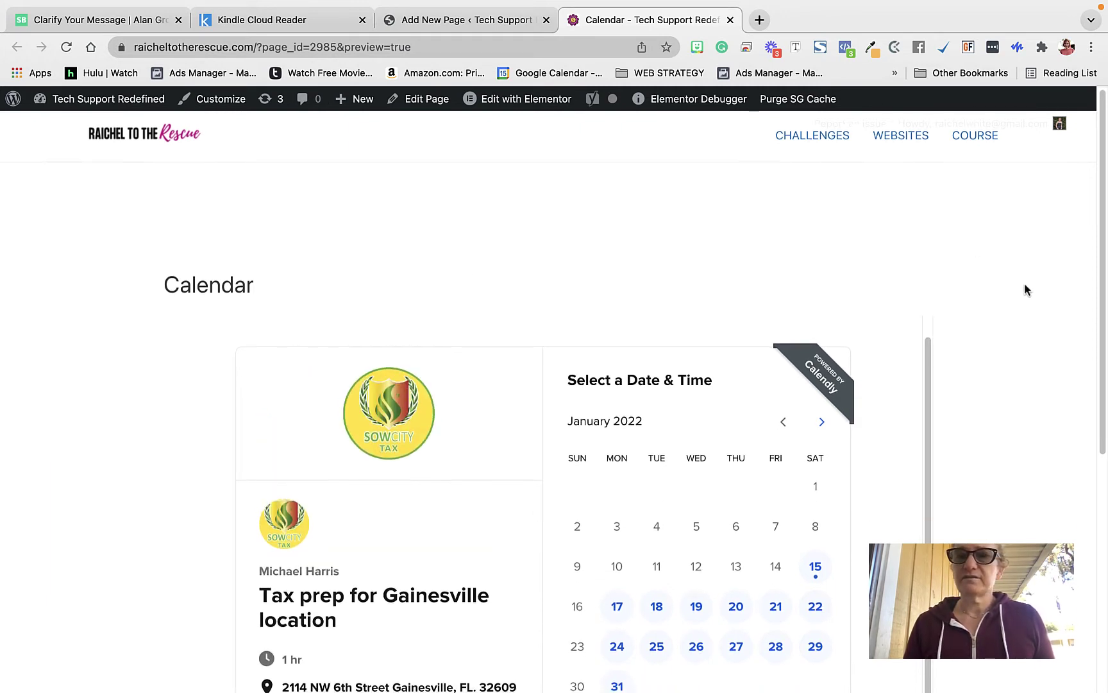
{"action": "scroll", "coordinate": [1025, 289], "scroll_direction": "down", "scroll_amount": 5}
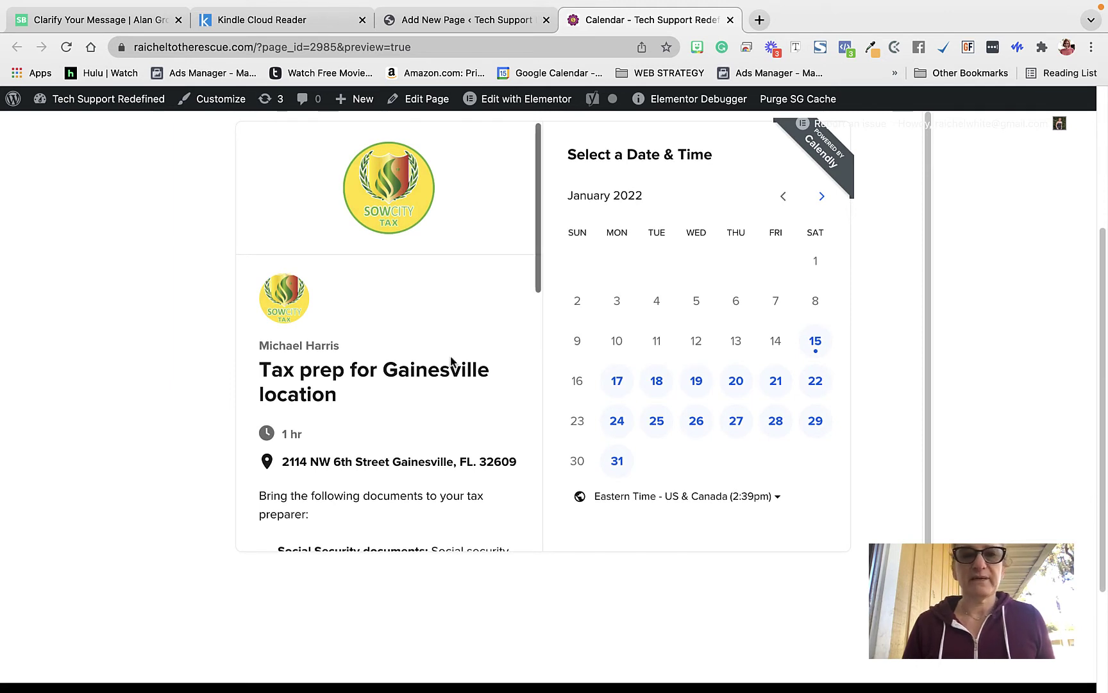
{"action": "scroll", "coordinate": [450, 355], "scroll_direction": "up", "scroll_amount": 1}
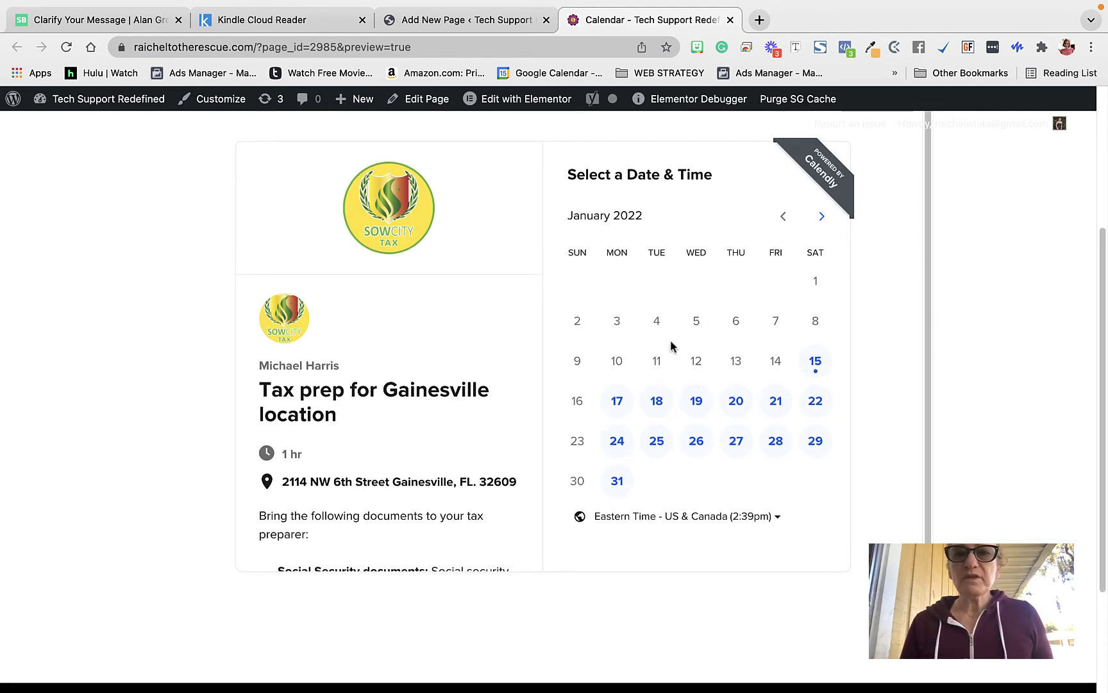
{"action": "scroll", "coordinate": [411, 379], "scroll_direction": "up", "scroll_amount": 3}
{"action": "scroll", "coordinate": [409, 377], "scroll_direction": "up", "scroll_amount": 2}
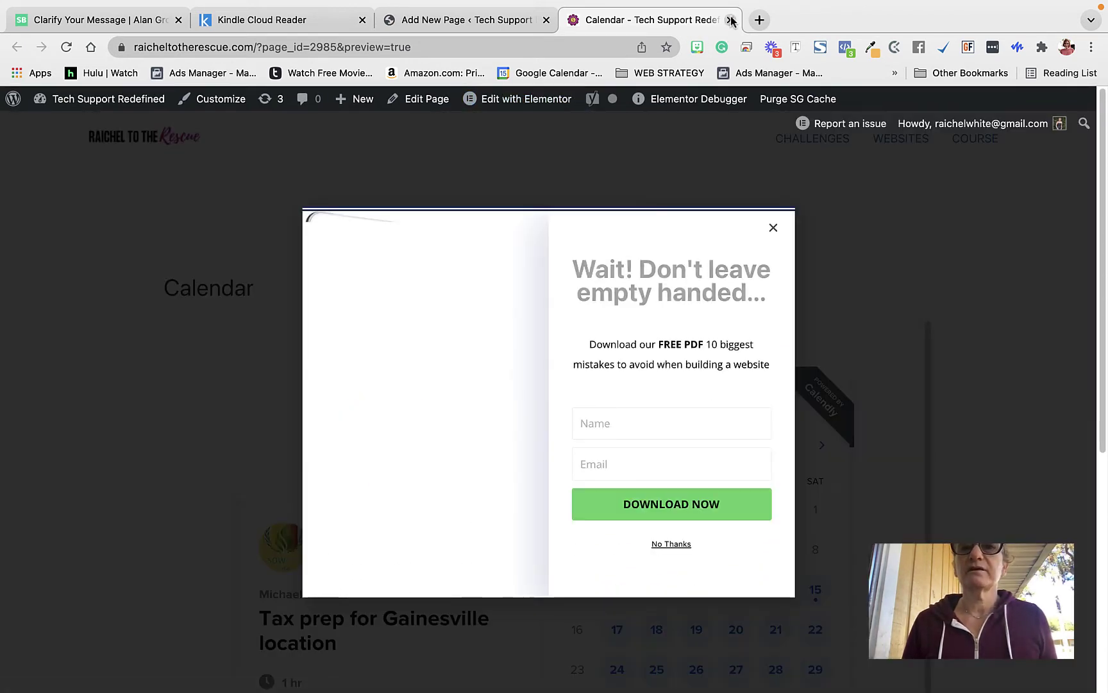
{"action": "left_click", "coordinate": [730, 20]}
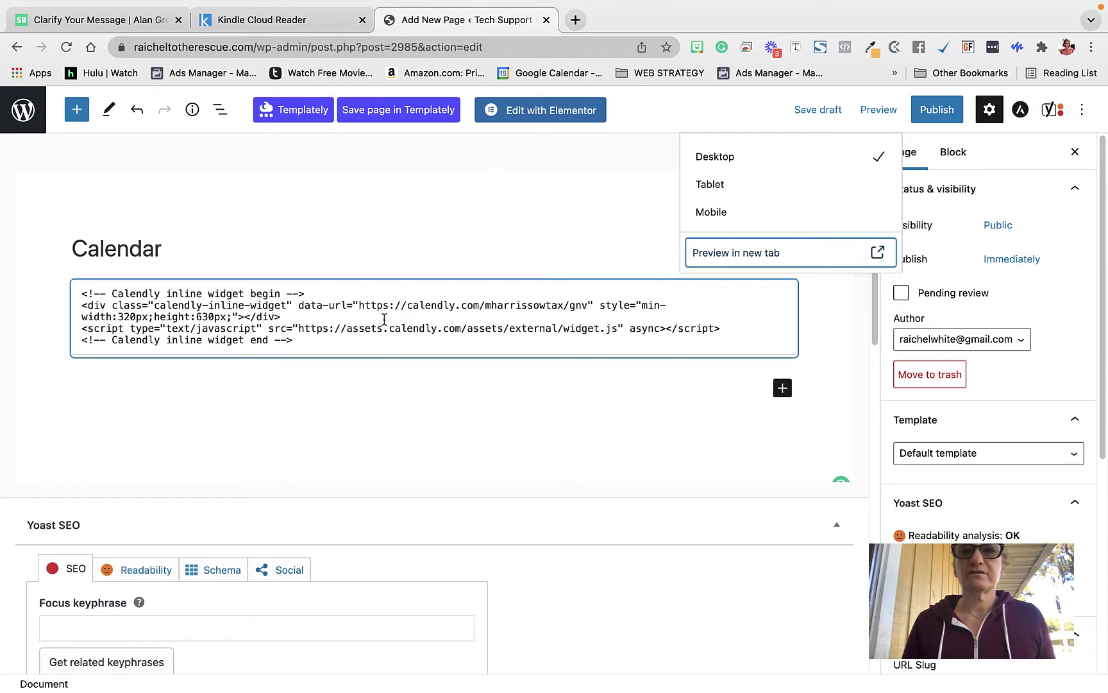
{"action": "left_click", "coordinate": [388, 233]}
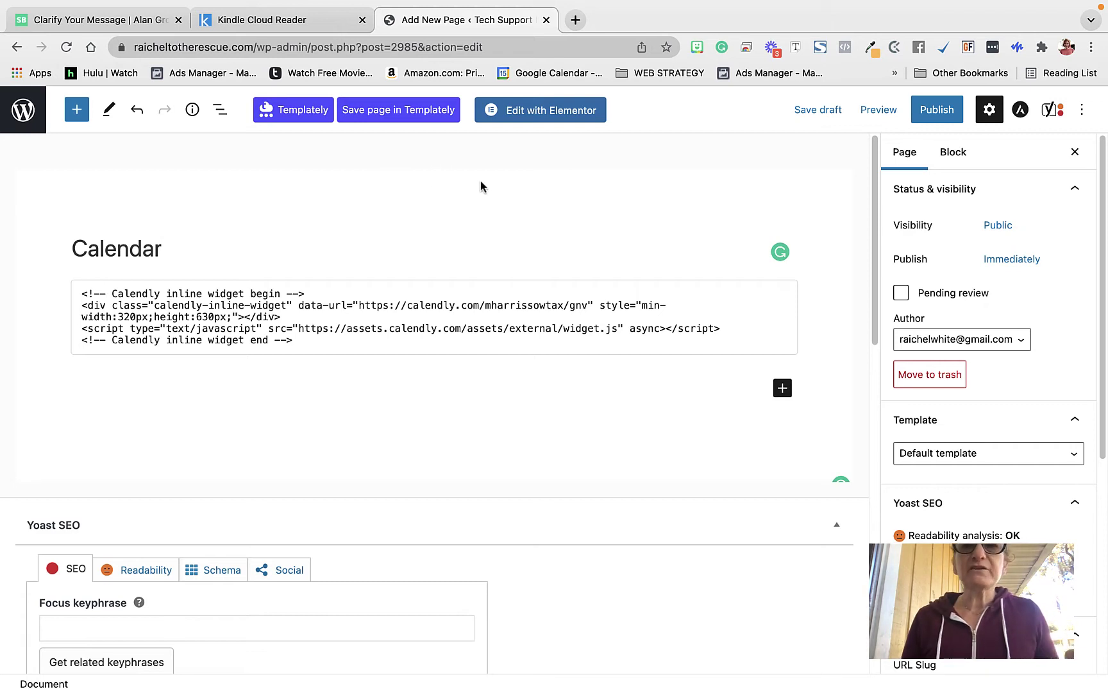
Open the Calendar page in the Elementor editor and replace the existing scheduler section with an empty single-column section.
{"action": "left_click", "coordinate": [532, 115]}
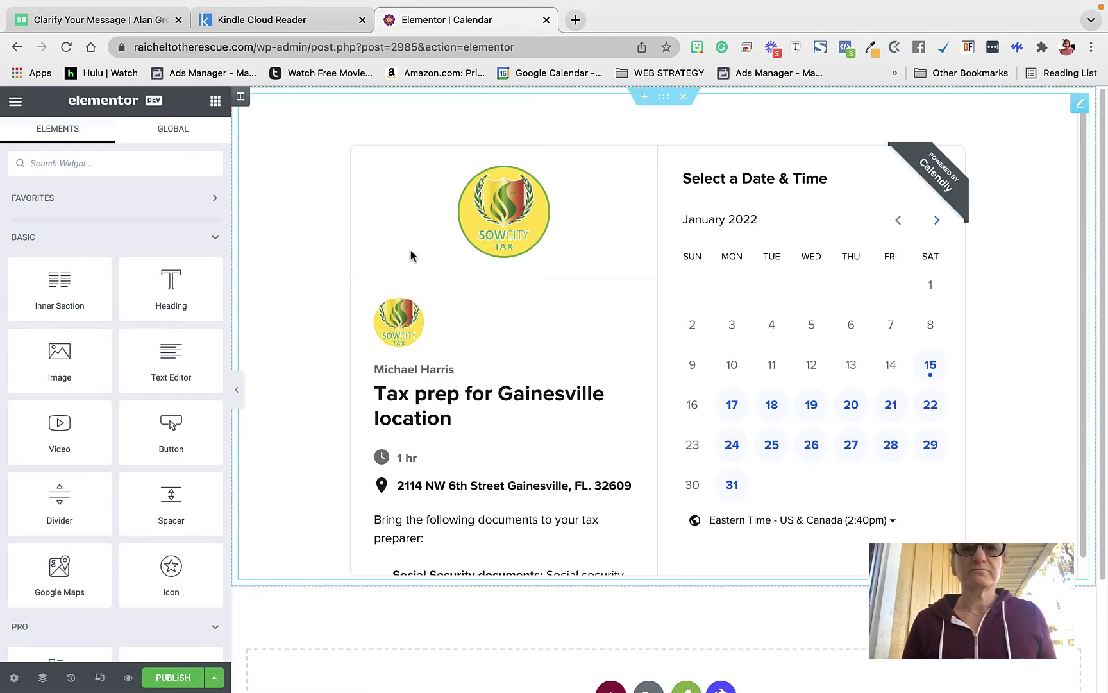
{"action": "left_click", "coordinate": [683, 96]}
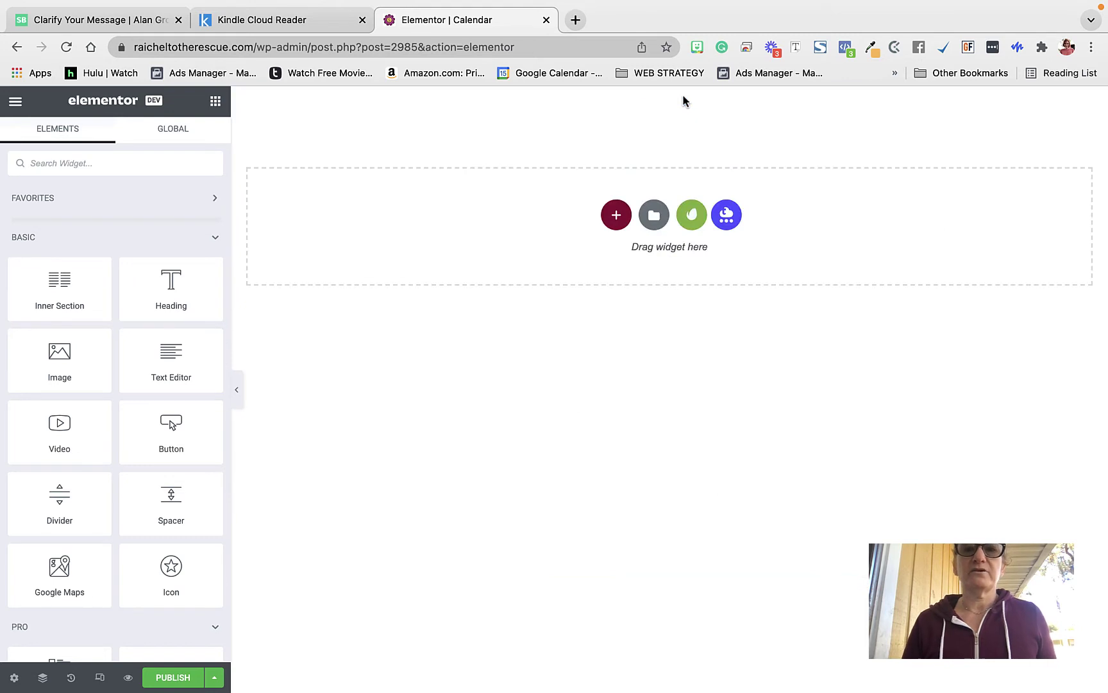
{"action": "left_click", "coordinate": [615, 225]}
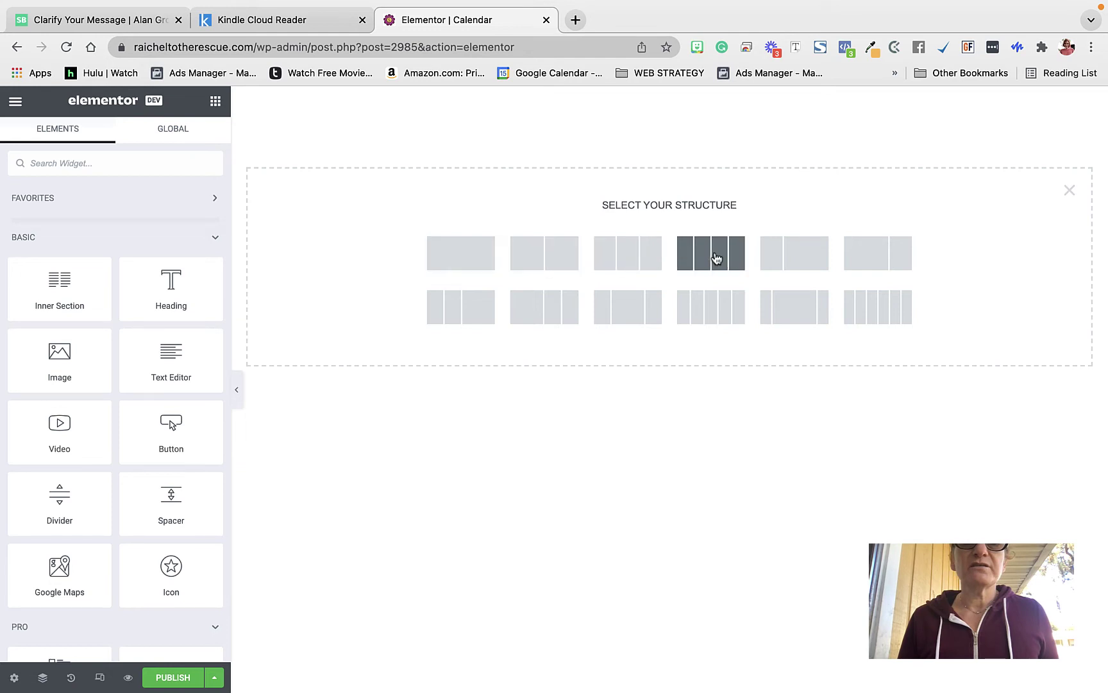
{"action": "left_click", "coordinate": [460, 260]}
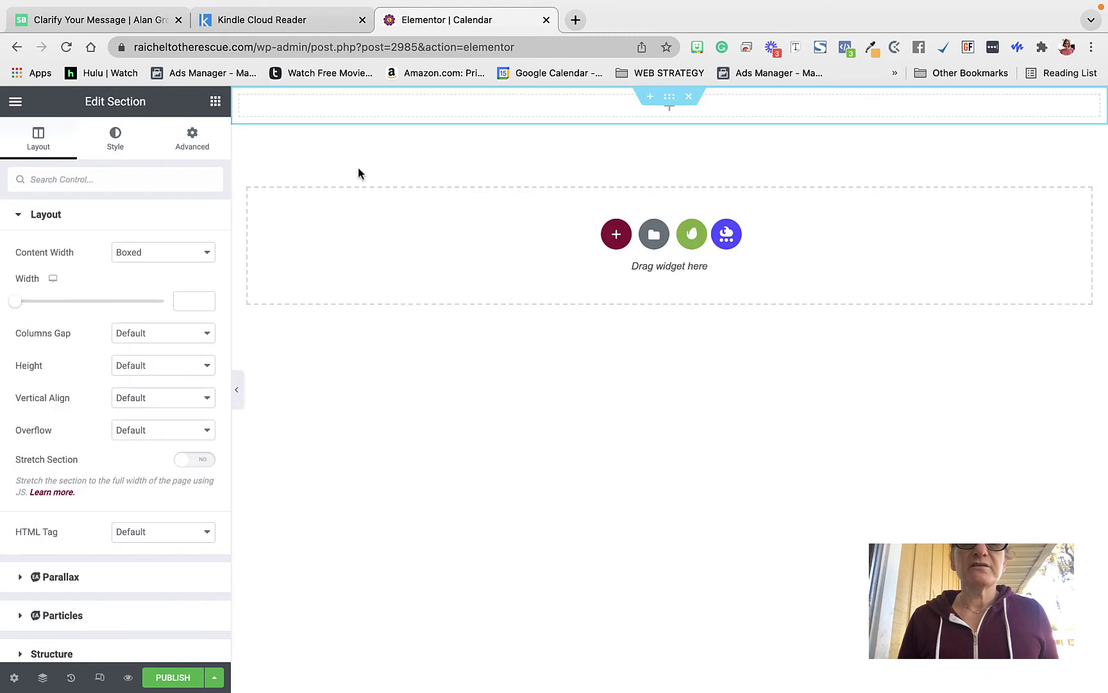
Add an HTML widget to the new section, paste the Calendly inline widget code into it, and close the Navigator.
{"action": "left_click", "coordinate": [215, 103]}
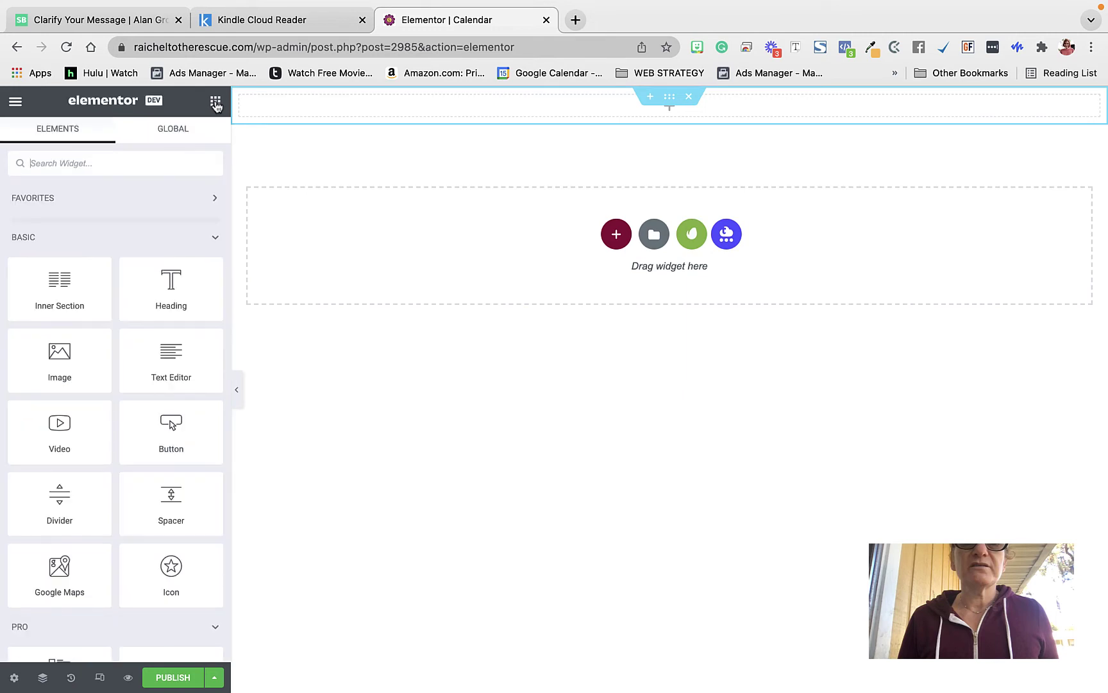
{"action": "scroll", "coordinate": [163, 326], "scroll_direction": "down", "scroll_amount": 2}
{"action": "scroll", "coordinate": [161, 324], "scroll_direction": "down", "scroll_amount": 1}
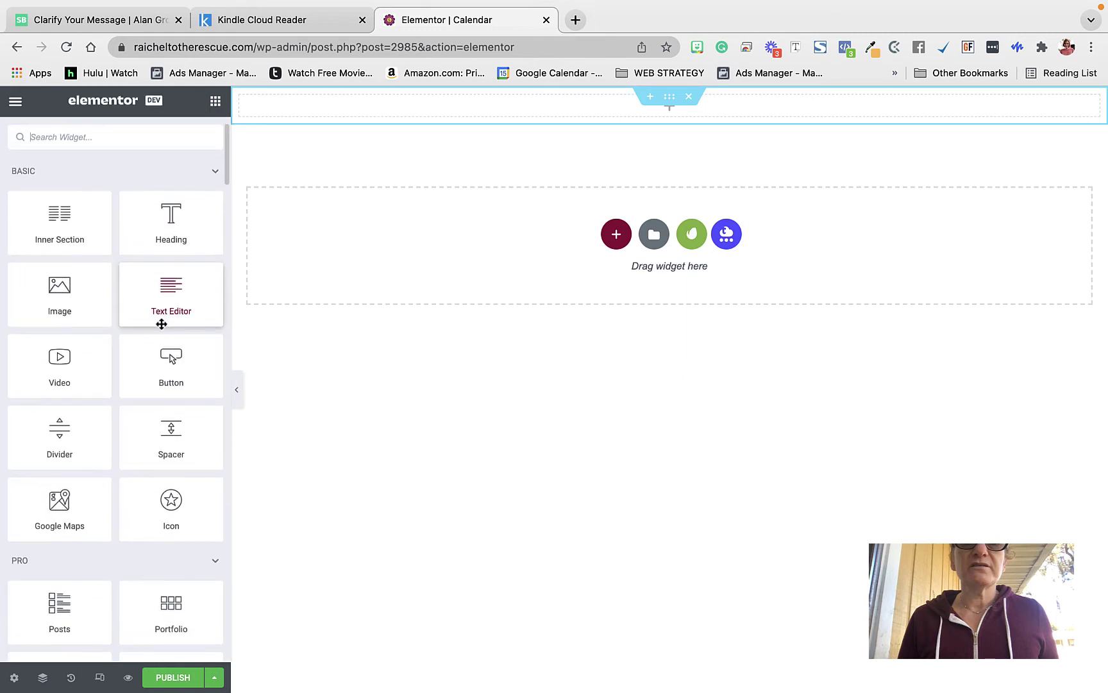
{"action": "scroll", "coordinate": [116, 462], "scroll_direction": "down", "scroll_amount": 10}
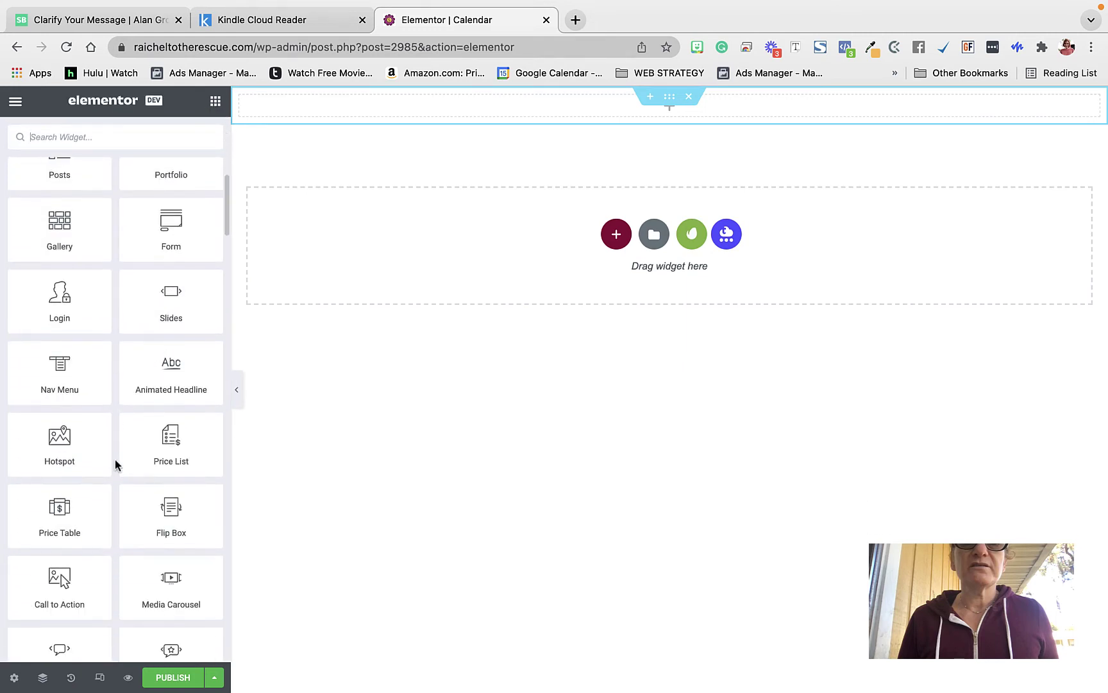
{"action": "scroll", "coordinate": [116, 459], "scroll_direction": "down", "scroll_amount": 8}
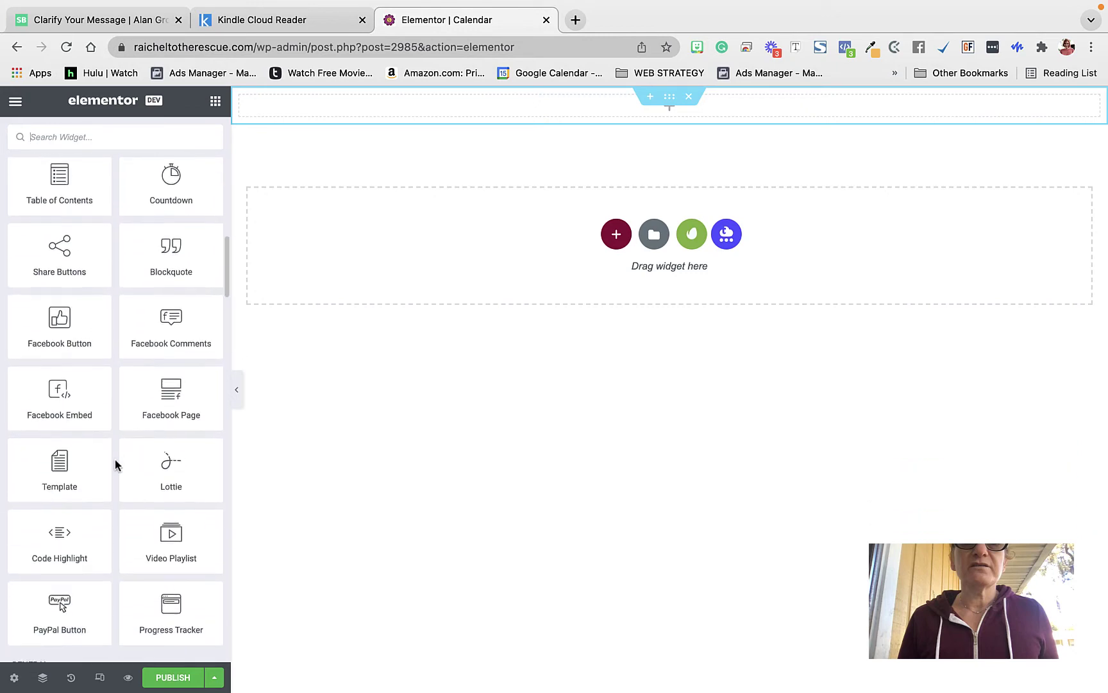
{"action": "scroll", "coordinate": [116, 459], "scroll_direction": "down", "scroll_amount": 7}
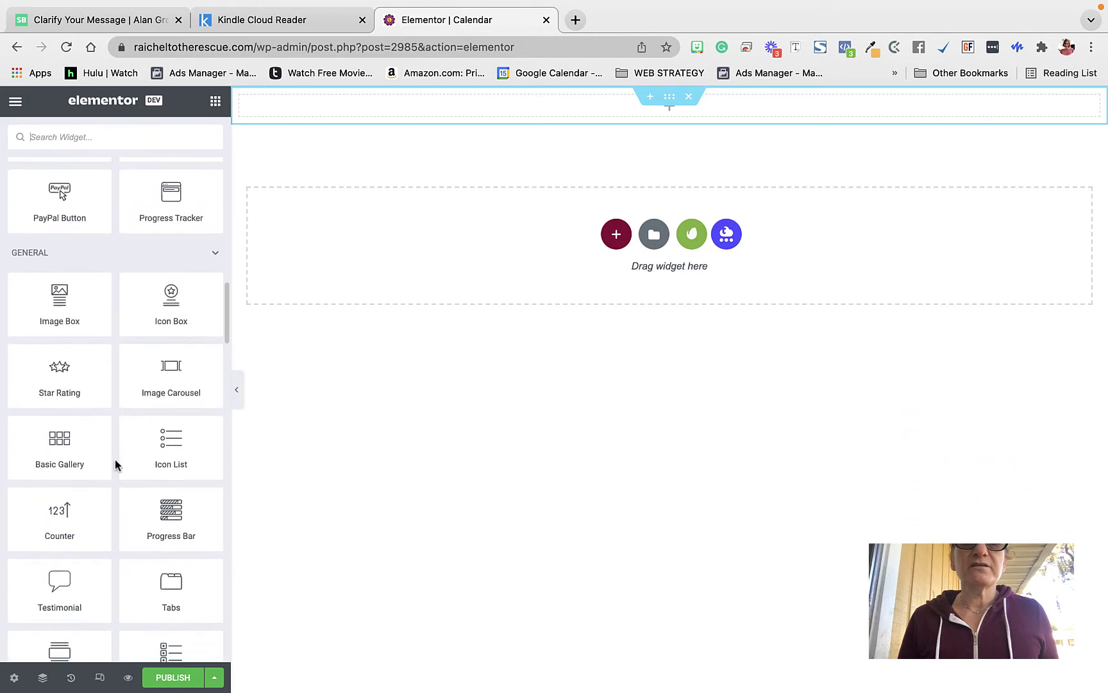
{"action": "scroll", "coordinate": [116, 459], "scroll_direction": "down", "scroll_amount": 2}
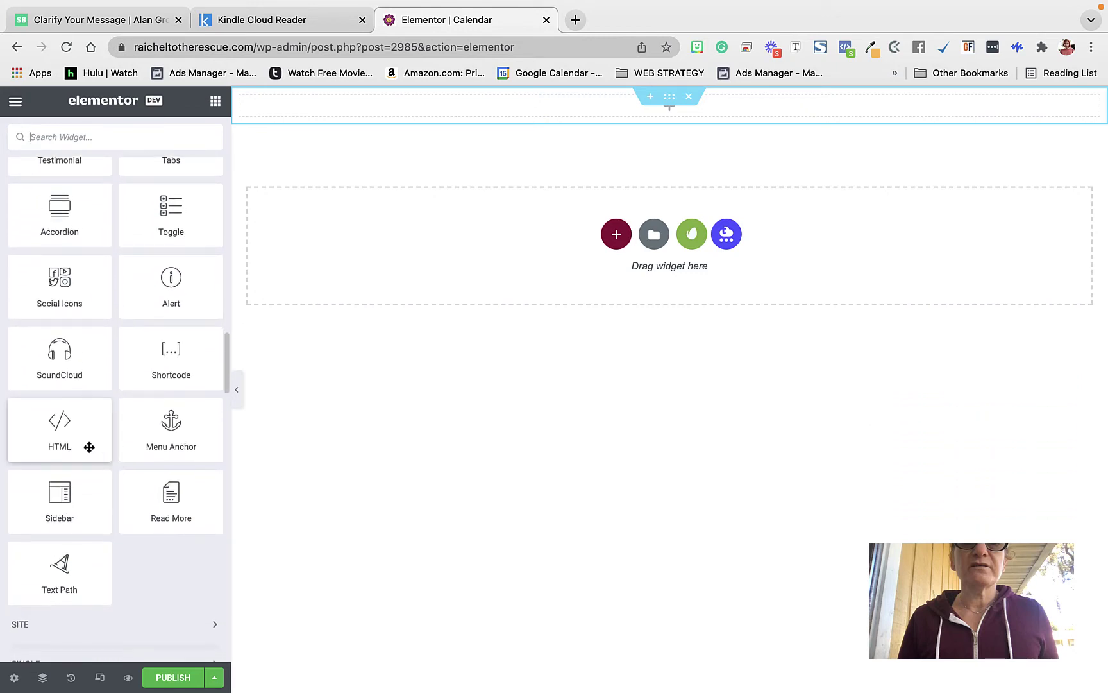
{"action": "left_click_drag", "start_coordinate": [51, 434], "coordinate": [618, 110]}
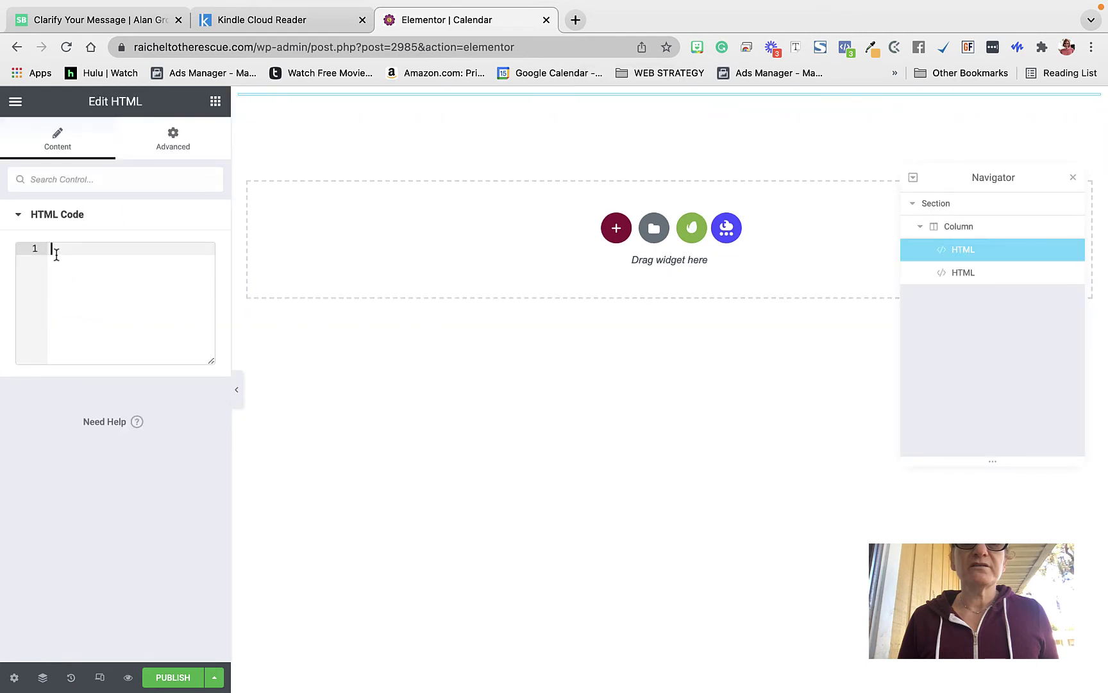
{"action": "type", "text": "<!-- Calendly inline widget begin --> <div class=\"calendly-inline-widget\" data-url=\"https://calendly.com/mharrissowtax/gnv\" style=\"min-width:320px;height:630px;\"></div> <script type=\"text/javascript\" src=\"https://assets.calendly.com/assets/external/widget.js\" async></script> <!-- Calendly inline widget end -->"}
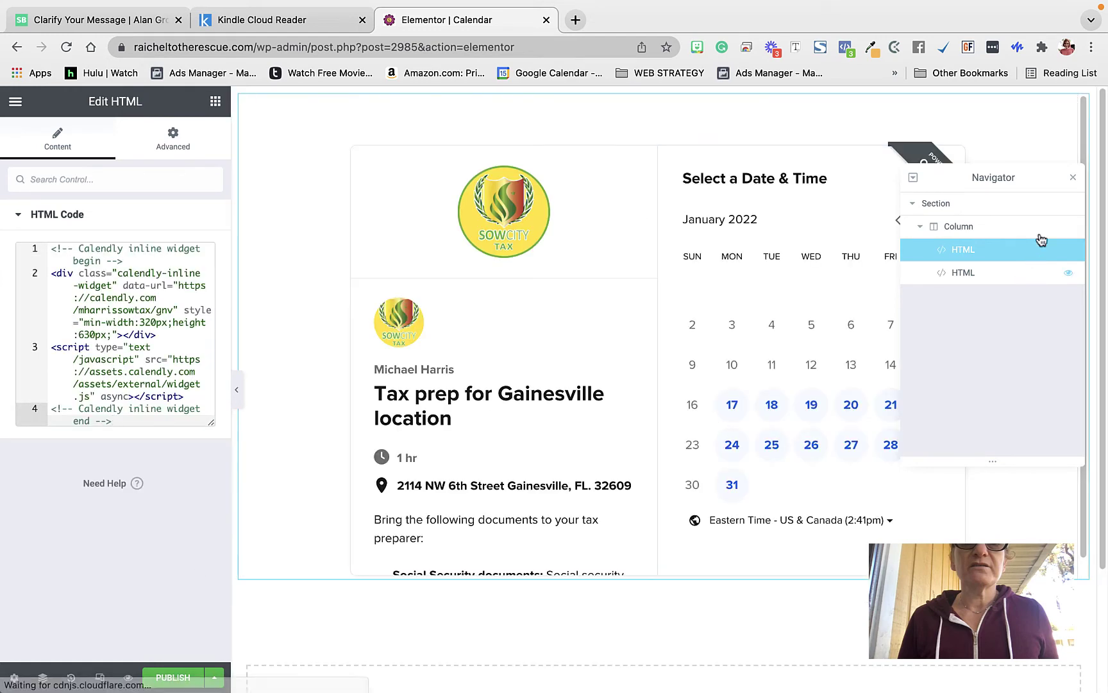
{"action": "left_click", "coordinate": [1072, 178]}
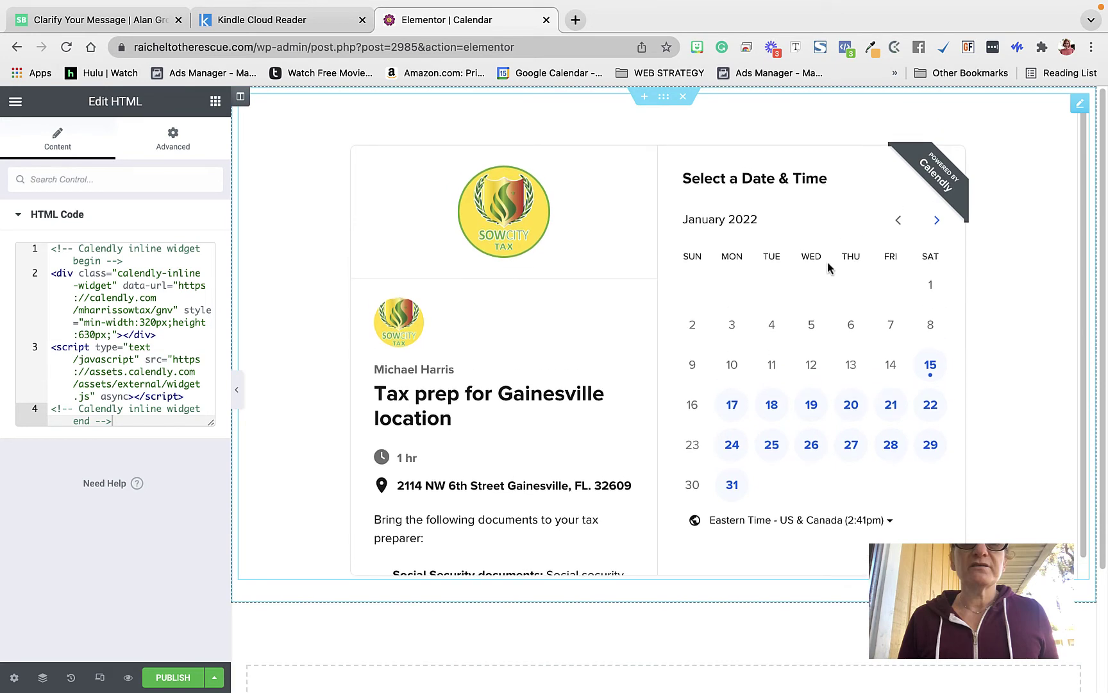
Add a single-column section above the Calendly scheduler, insert a Heading widget in it, and delete the duplicate heading.
{"action": "left_click", "coordinate": [644, 96]}
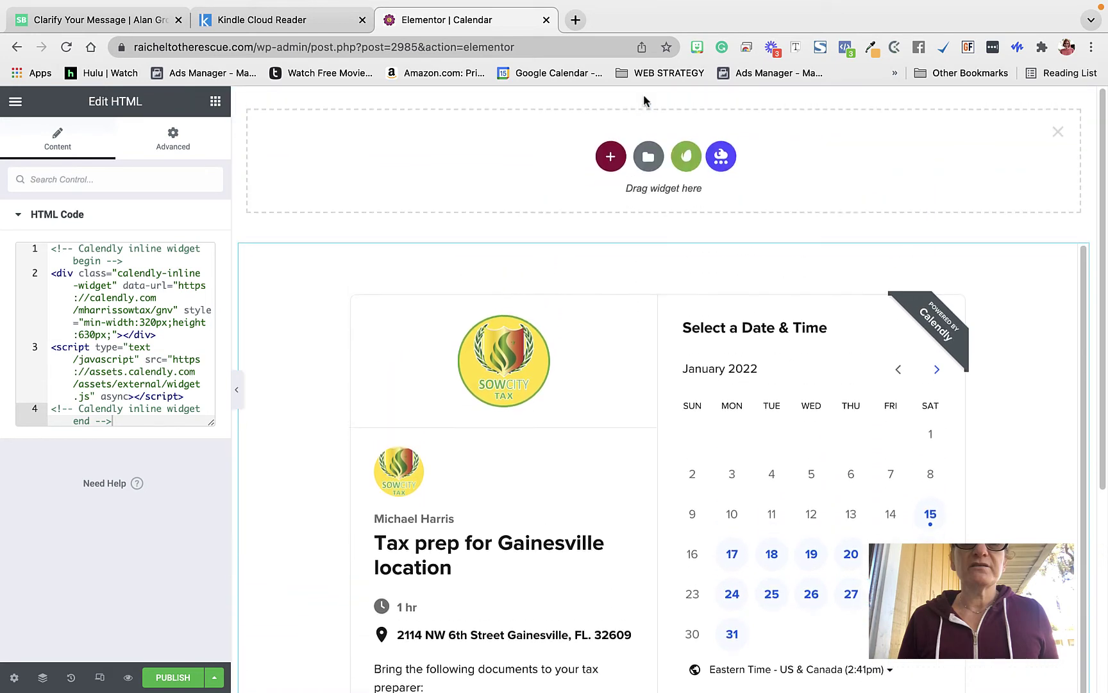
{"action": "left_click", "coordinate": [609, 156]}
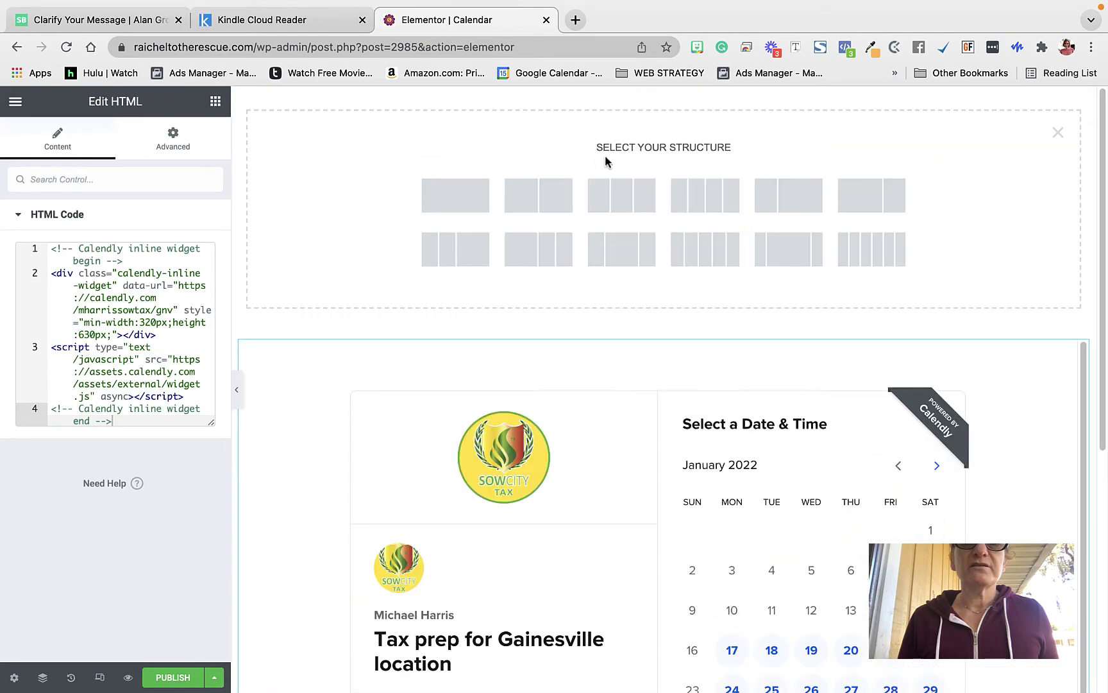
{"action": "left_click", "coordinate": [459, 199]}
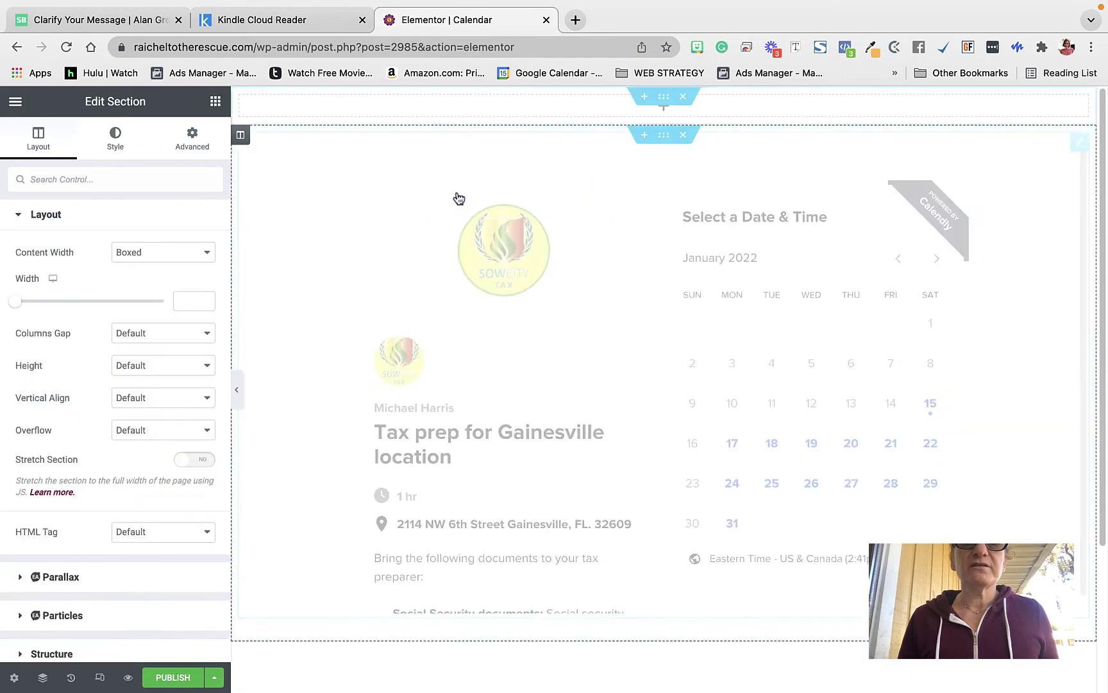
{"action": "left_click", "coordinate": [215, 104]}
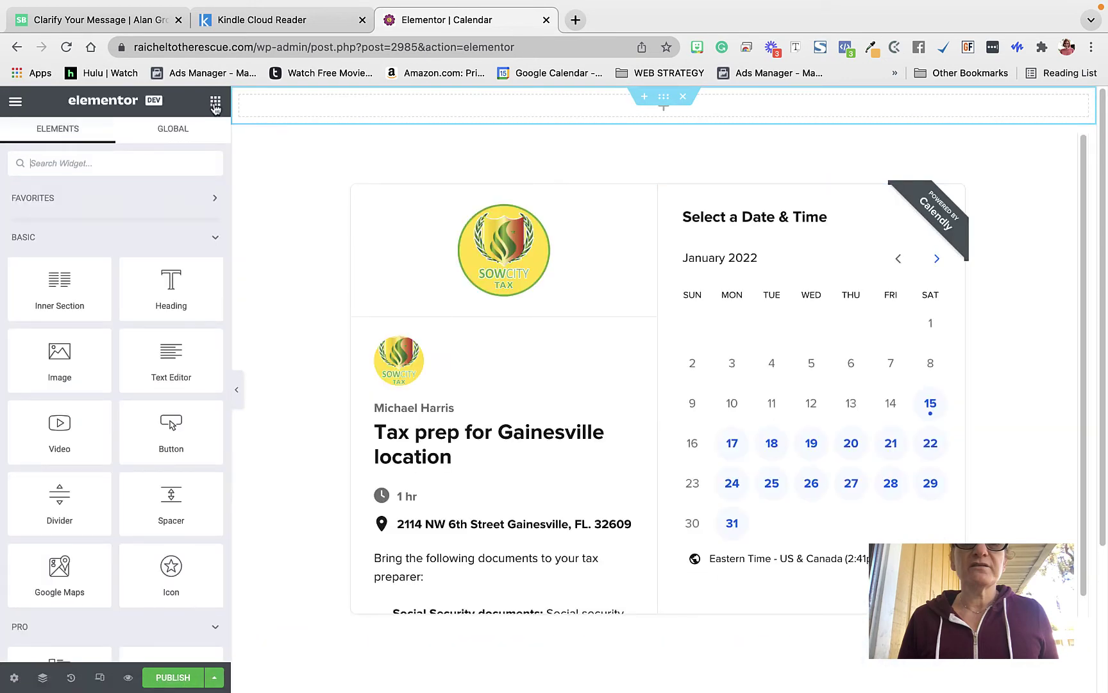
{"action": "left_click_drag", "start_coordinate": [170, 282], "coordinate": [596, 106]}
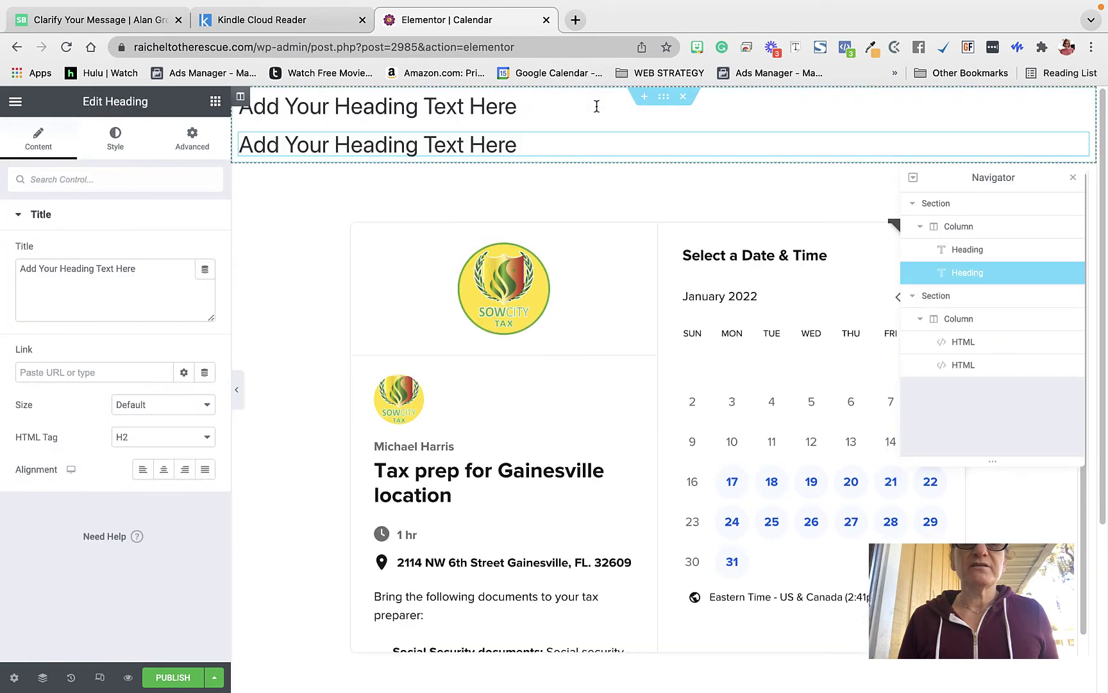
{"action": "right_click", "coordinate": [1080, 145]}
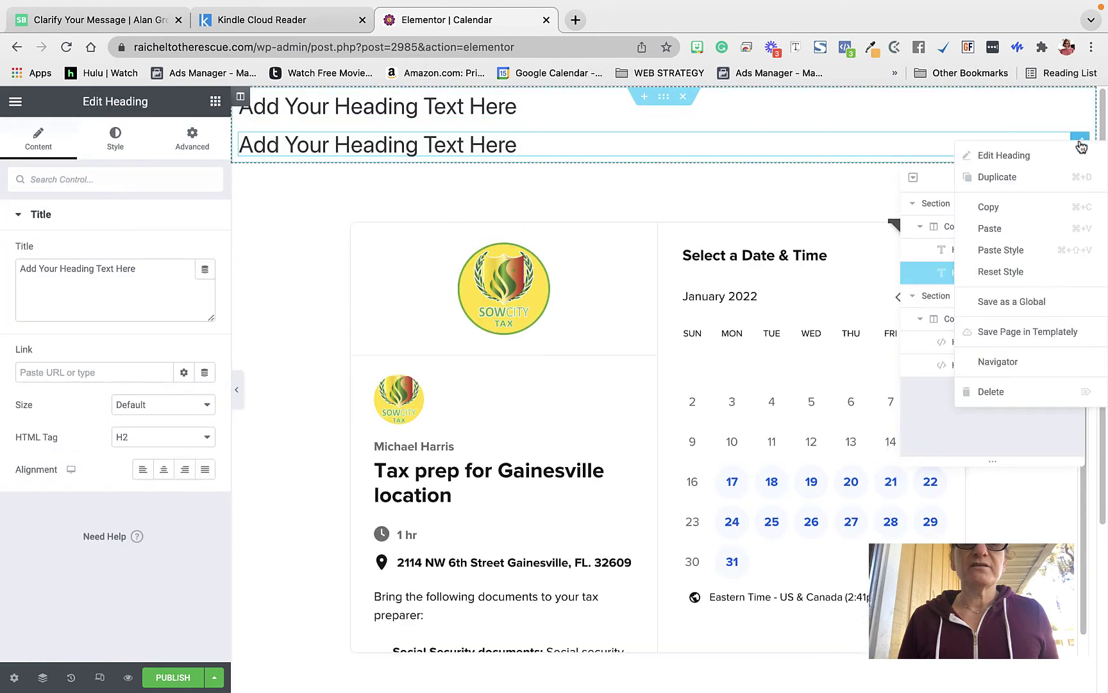
{"action": "left_click", "coordinate": [996, 392]}
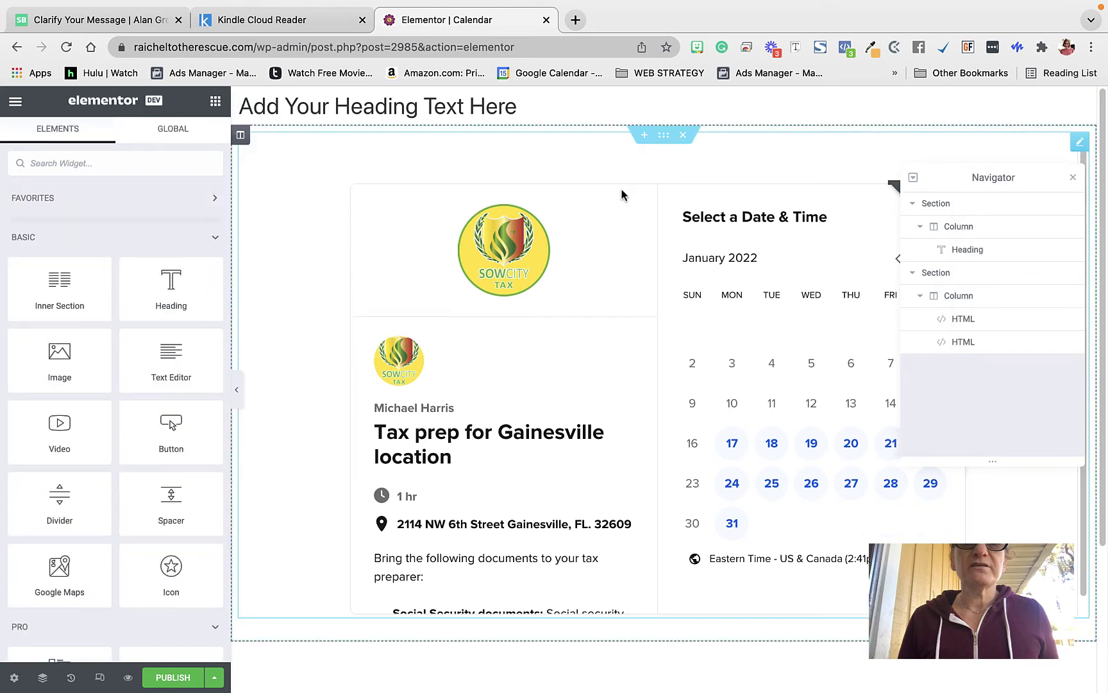
Replace the placeholder heading text with "Book Here" and center the heading.
{"action": "triple_click", "coordinate": [434, 106]}
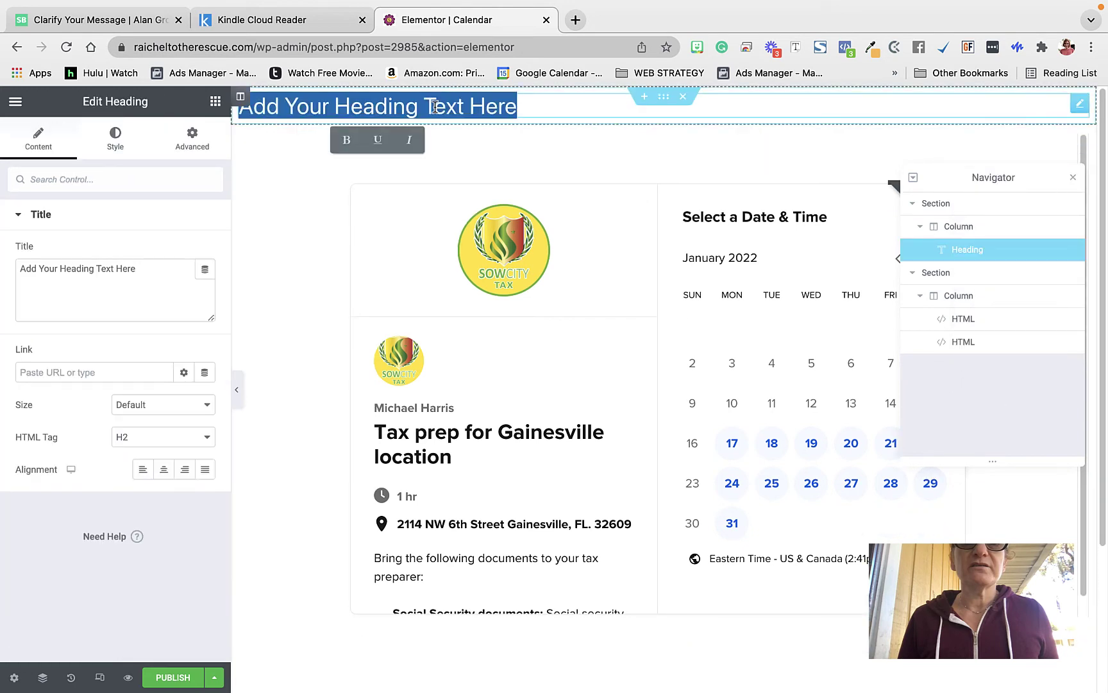
{"action": "type", "text": "Book"}
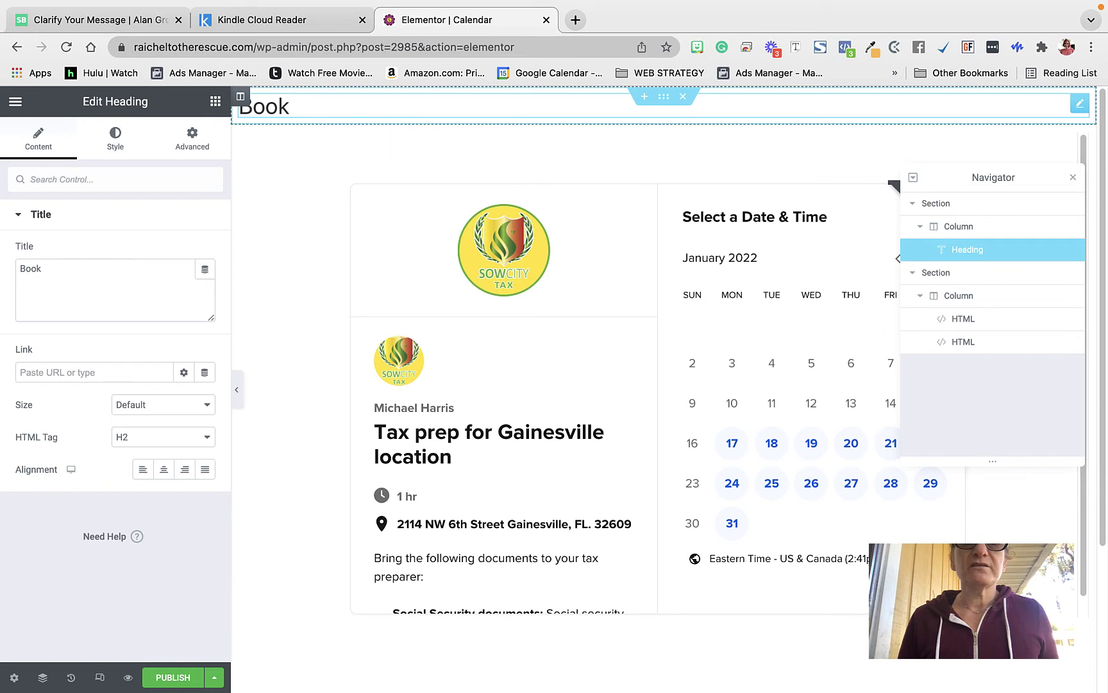
{"action": "type", "text": " Here"}
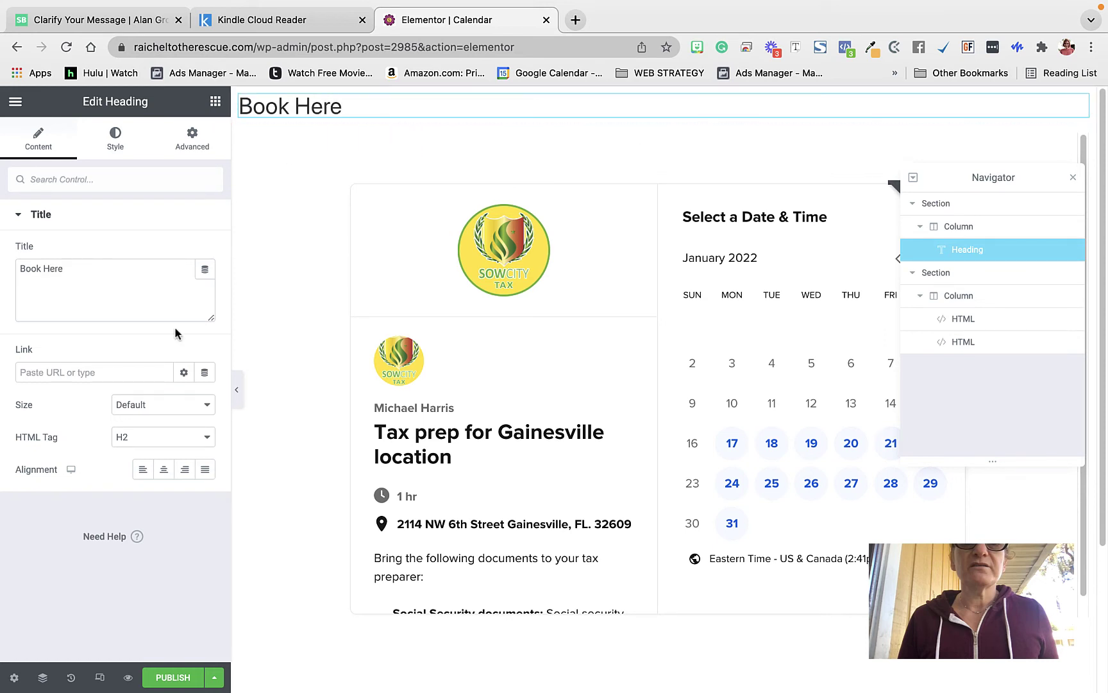
{"action": "left_click", "coordinate": [164, 469]}
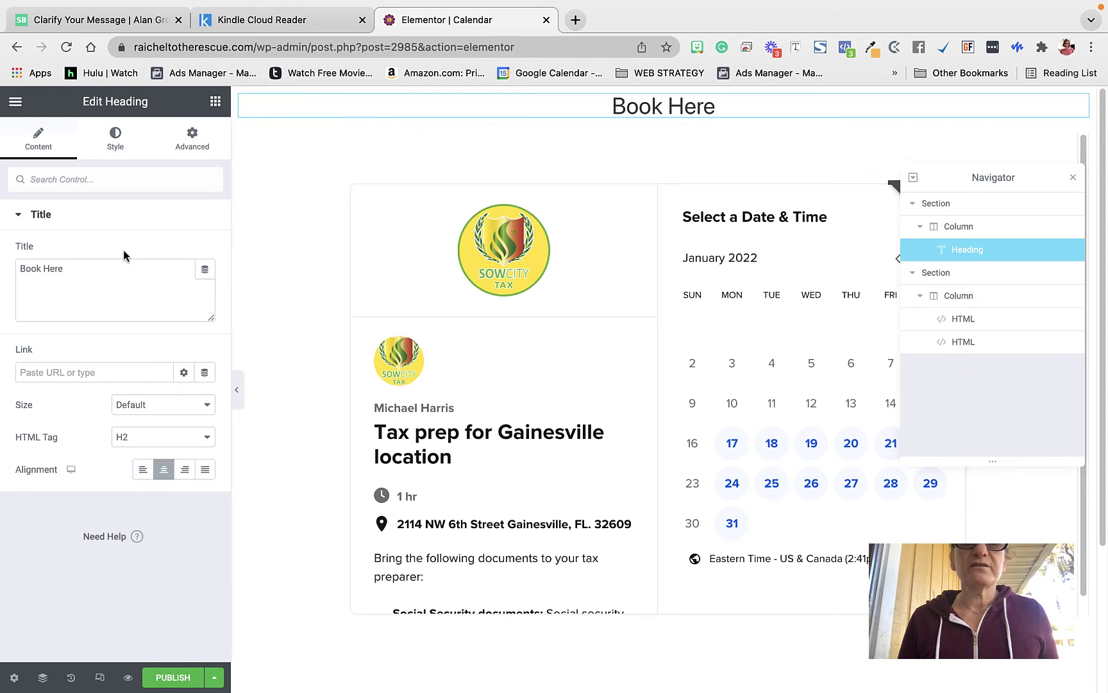
Style the "Book Here" heading's typography with a size of 62 px and Bold weight.
{"action": "left_click", "coordinate": [115, 139]}
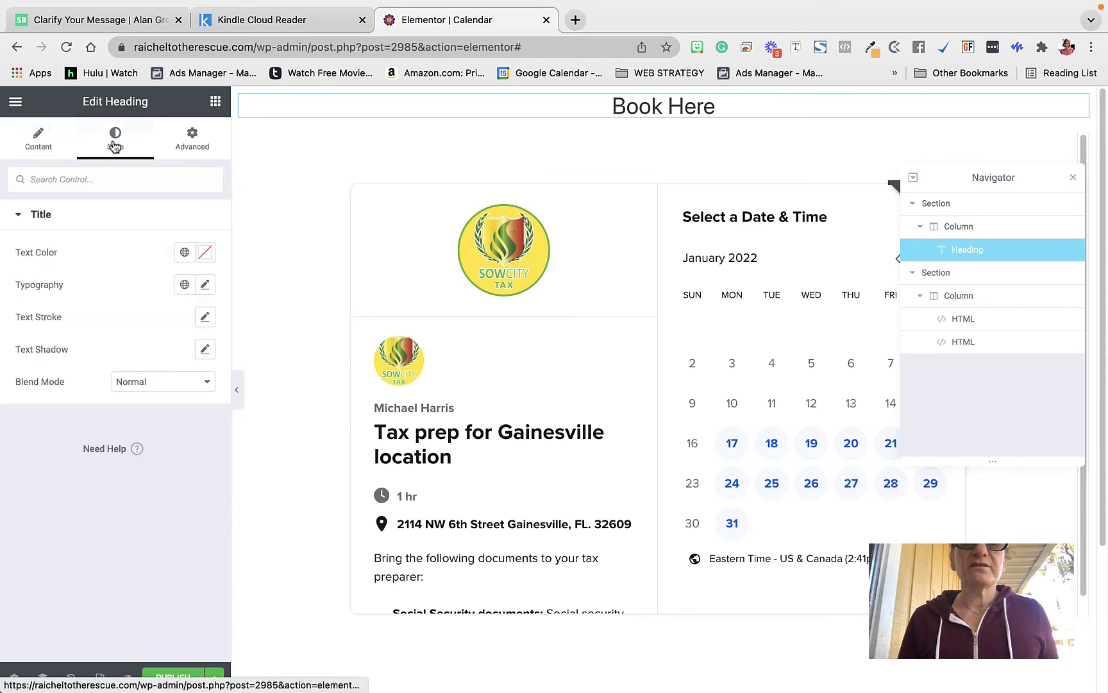
{"action": "left_click", "coordinate": [204, 285]}
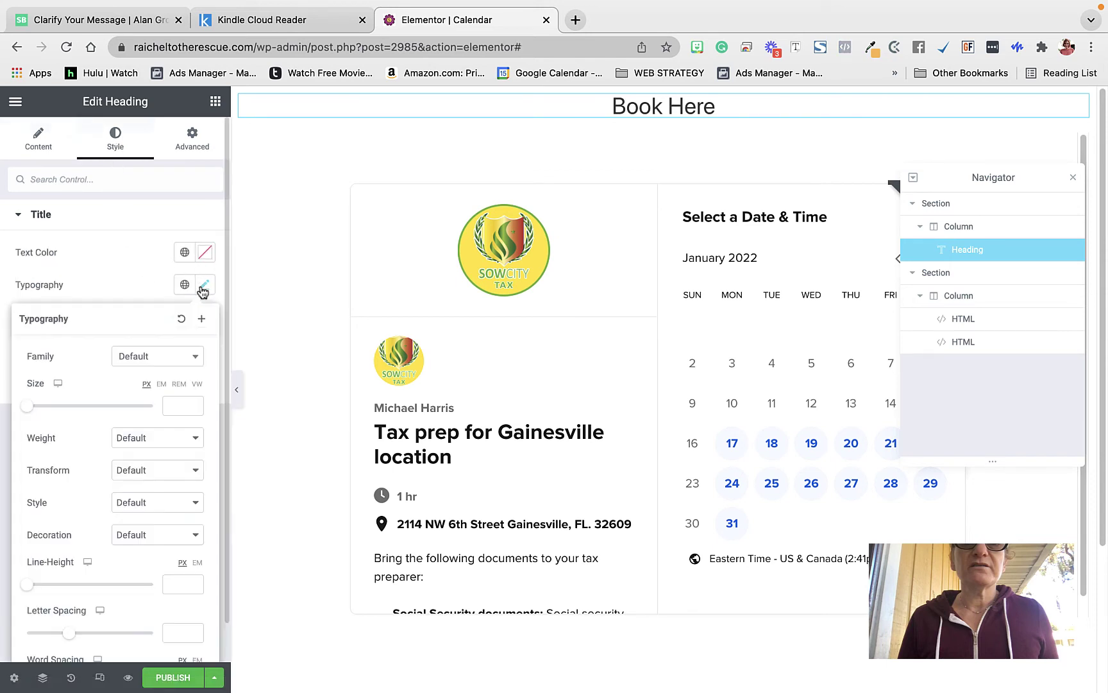
{"action": "left_click_drag", "start_coordinate": [30, 407], "coordinate": [71, 421]}
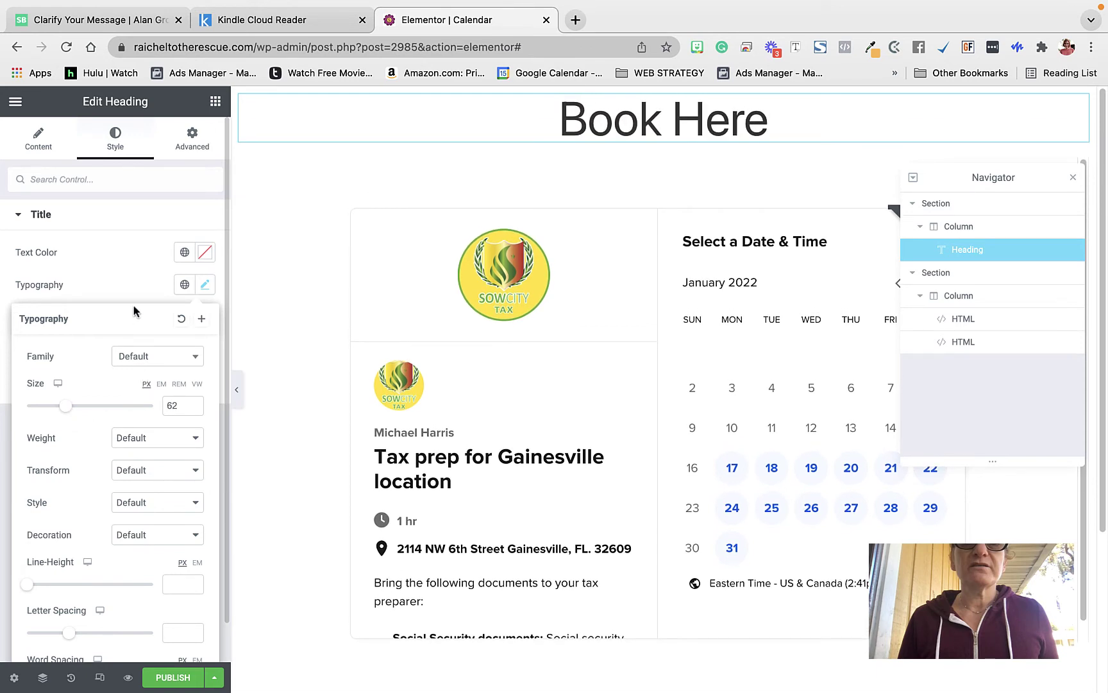
{"action": "left_click", "coordinate": [163, 445]}
{"action": "left_click", "coordinate": [148, 470]}
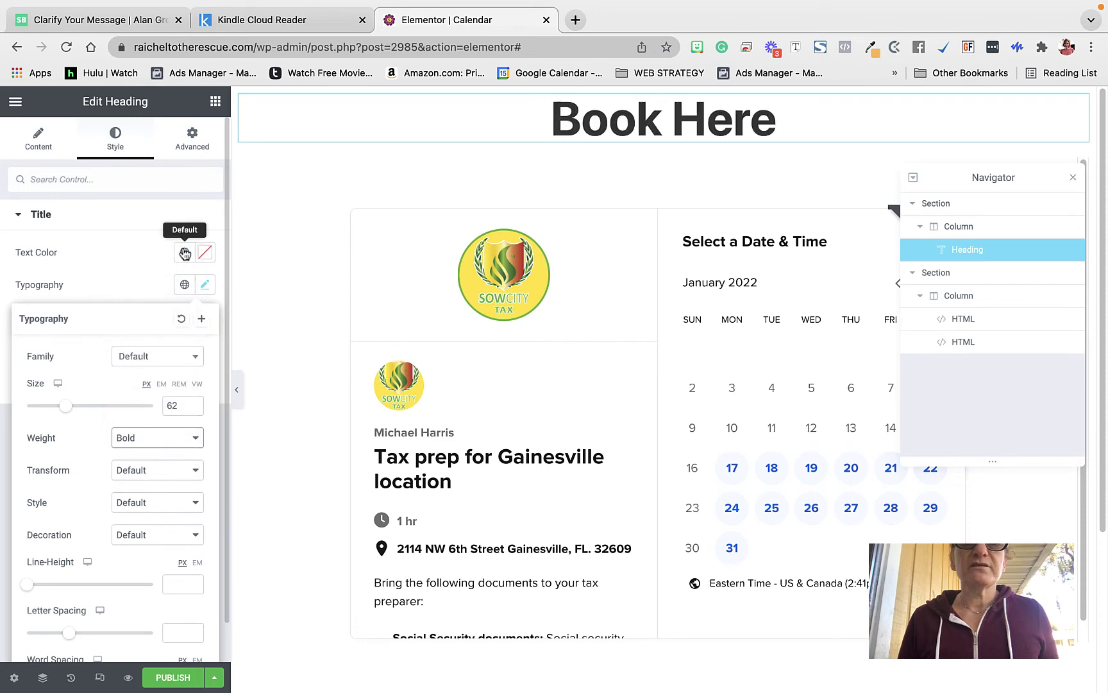
{"action": "left_click", "coordinate": [572, 274]}
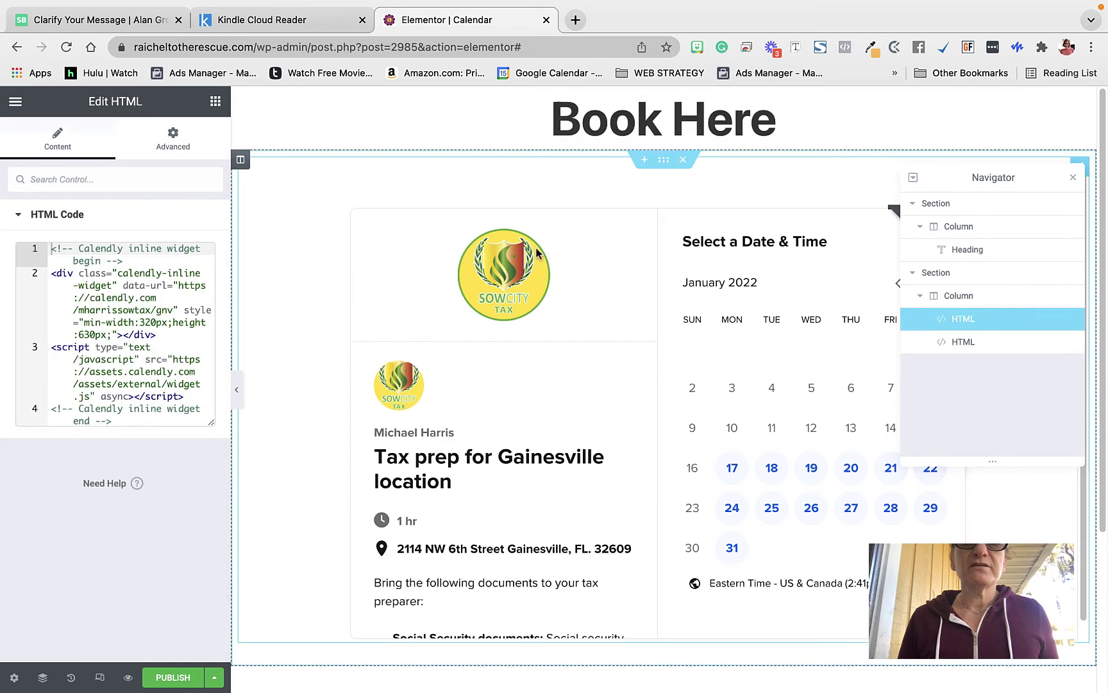
Publish the Calendar page, view the live version with its embedded scheduler, and return to the Elementor editor.
{"action": "scroll", "coordinate": [571, 268], "scroll_direction": "down", "scroll_amount": 3}
{"action": "scroll", "coordinate": [571, 268], "scroll_direction": "up", "scroll_amount": 3}
{"action": "scroll", "coordinate": [316, 431], "scroll_direction": "down", "scroll_amount": 3}
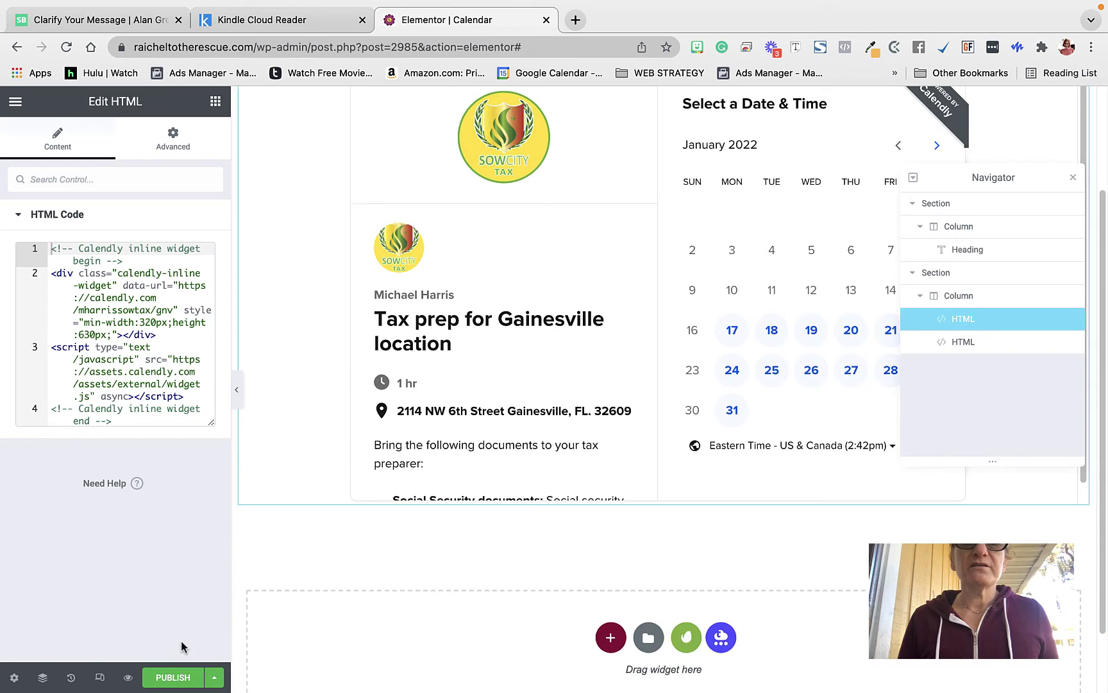
{"action": "left_click", "coordinate": [174, 677]}
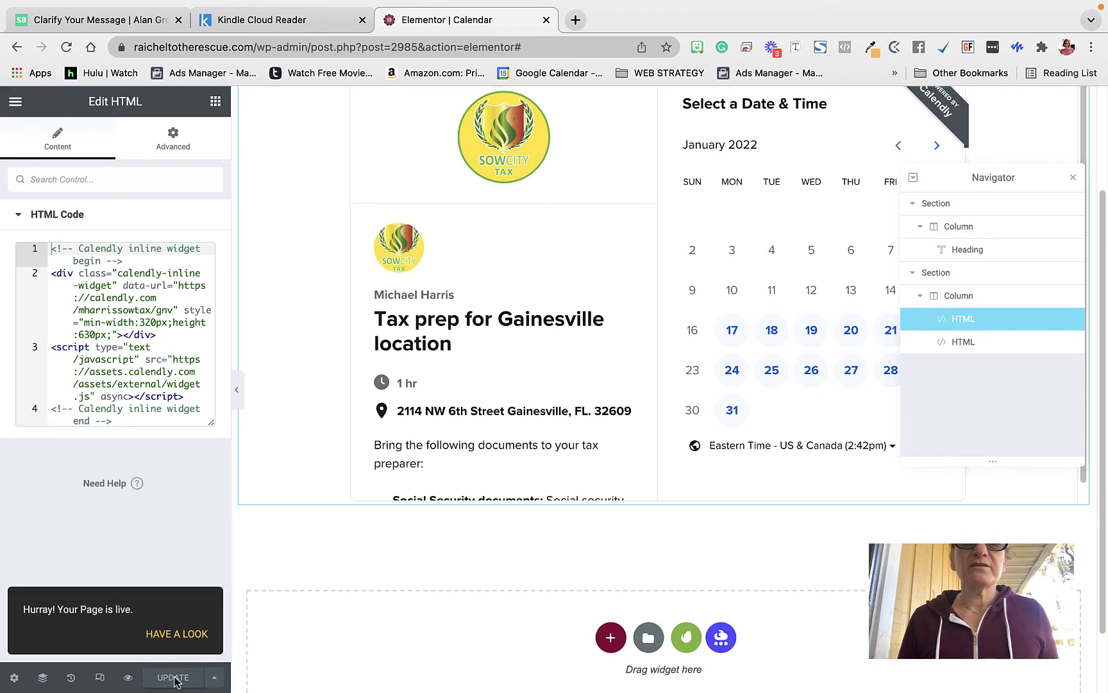
{"action": "left_click", "coordinate": [179, 633]}
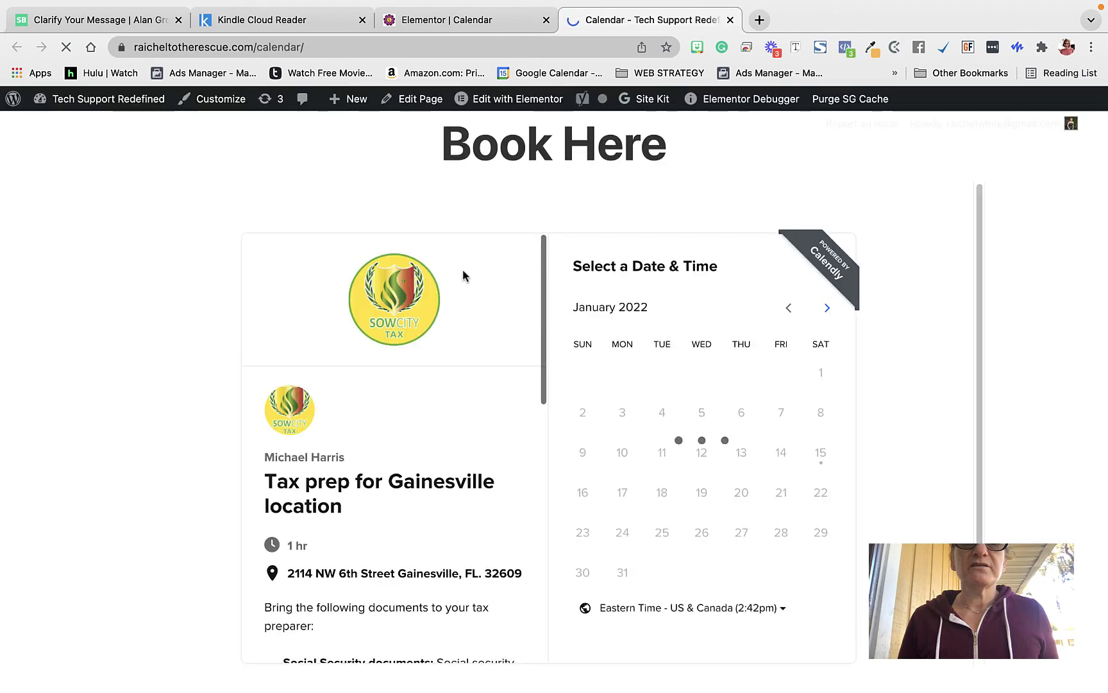
{"action": "scroll", "coordinate": [463, 275], "scroll_direction": "down", "scroll_amount": 3}
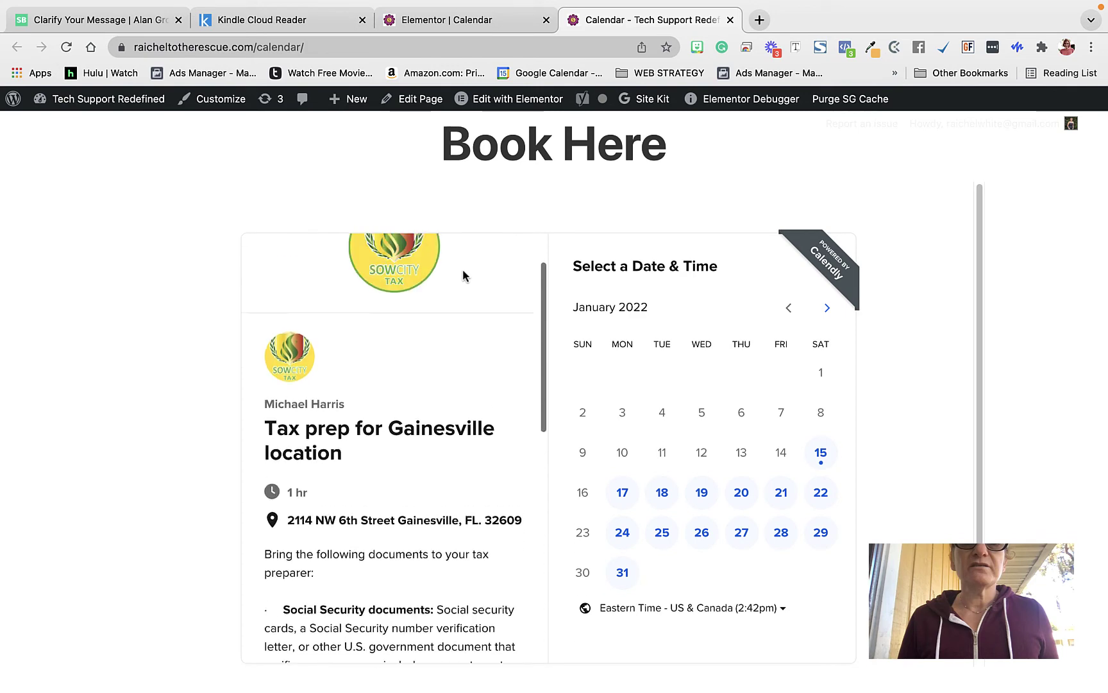
{"action": "scroll", "coordinate": [463, 275], "scroll_direction": "up", "scroll_amount": 3}
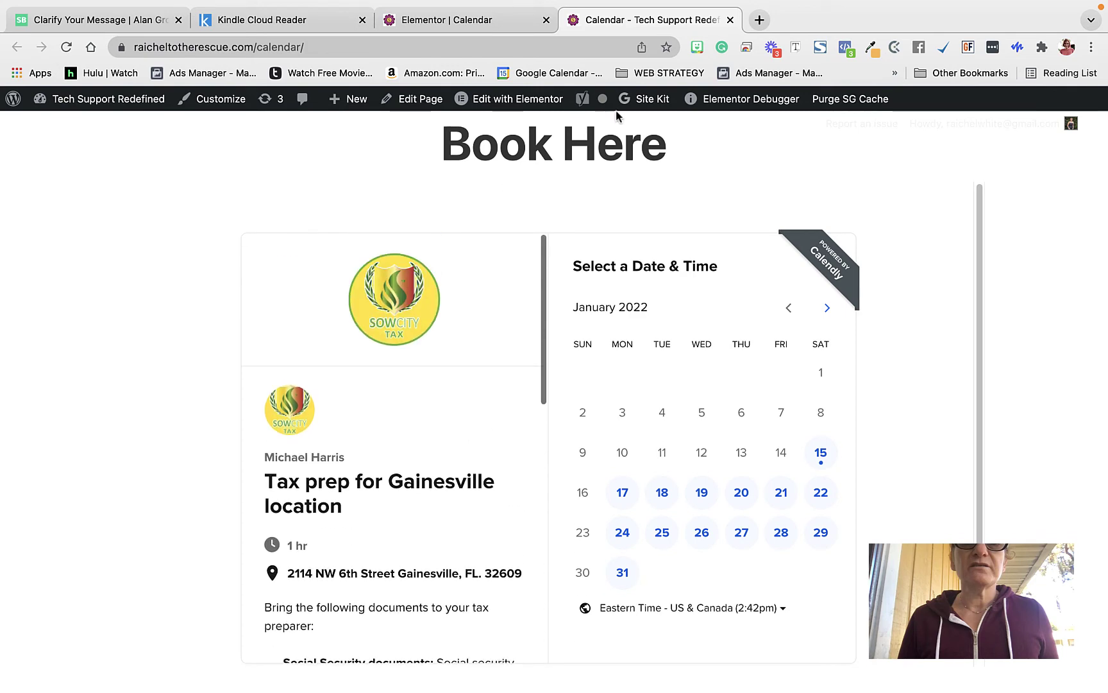
{"action": "left_click", "coordinate": [730, 20]}
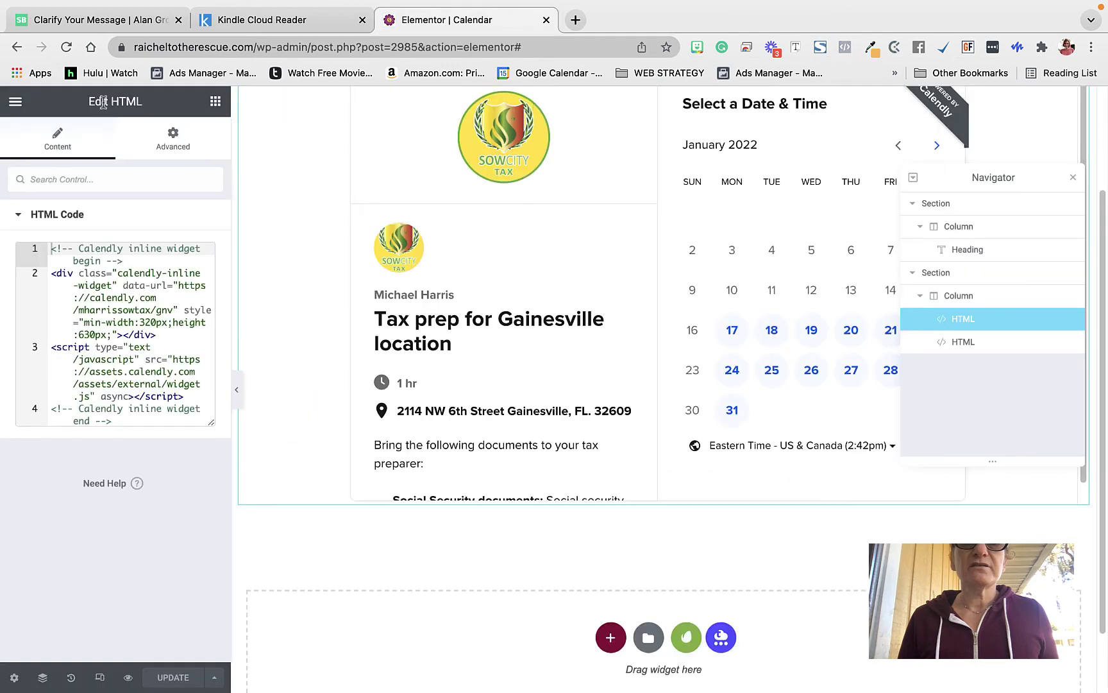
Exit Elementor to the WordPress page editor and go back to the list of all pages.
{"action": "left_click", "coordinate": [15, 101]}
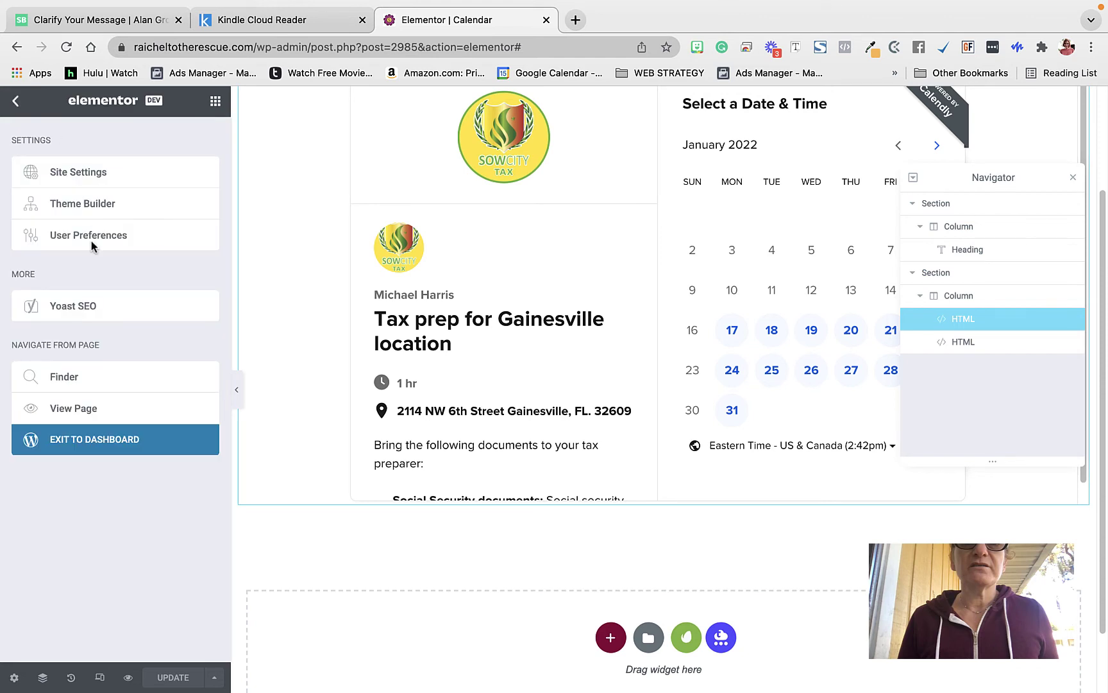
{"action": "left_click", "coordinate": [72, 442]}
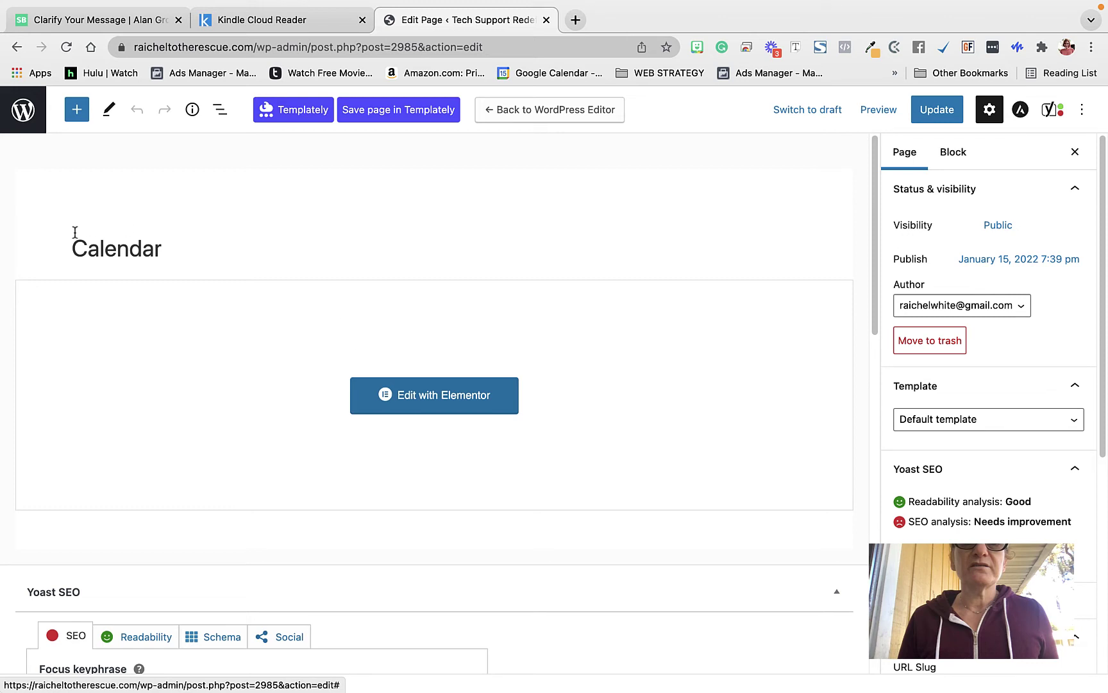
{"action": "left_click", "coordinate": [23, 116]}
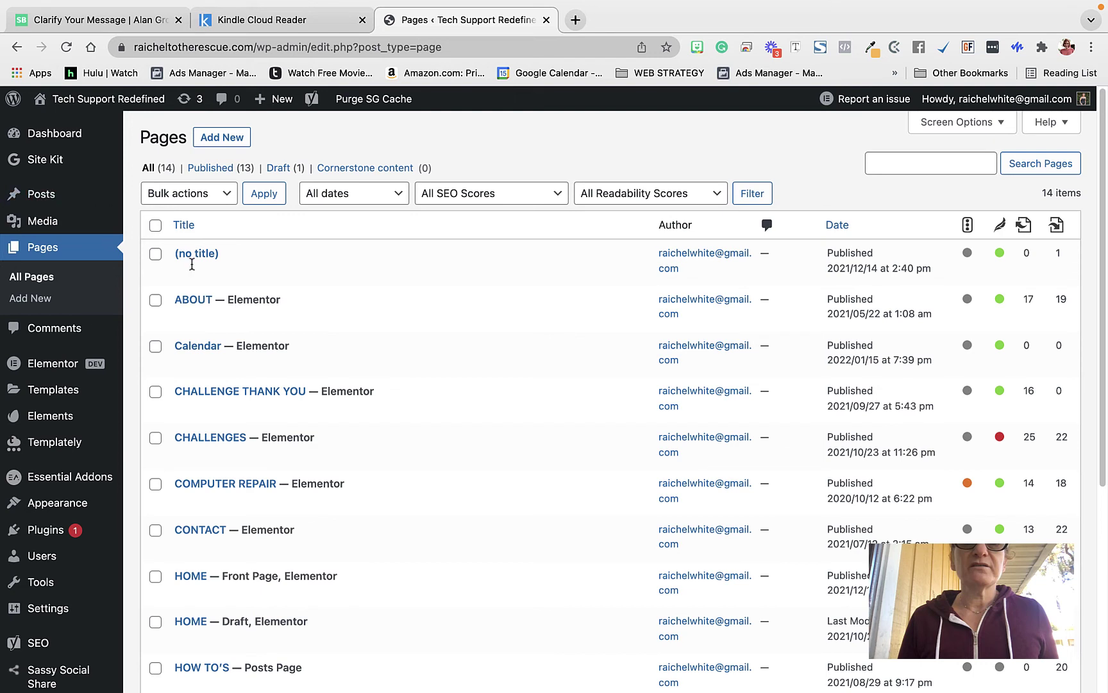
Add the Calendar page to the site's TOP MENU and save the menu.
{"action": "mouse_move", "coordinate": [199, 263]}
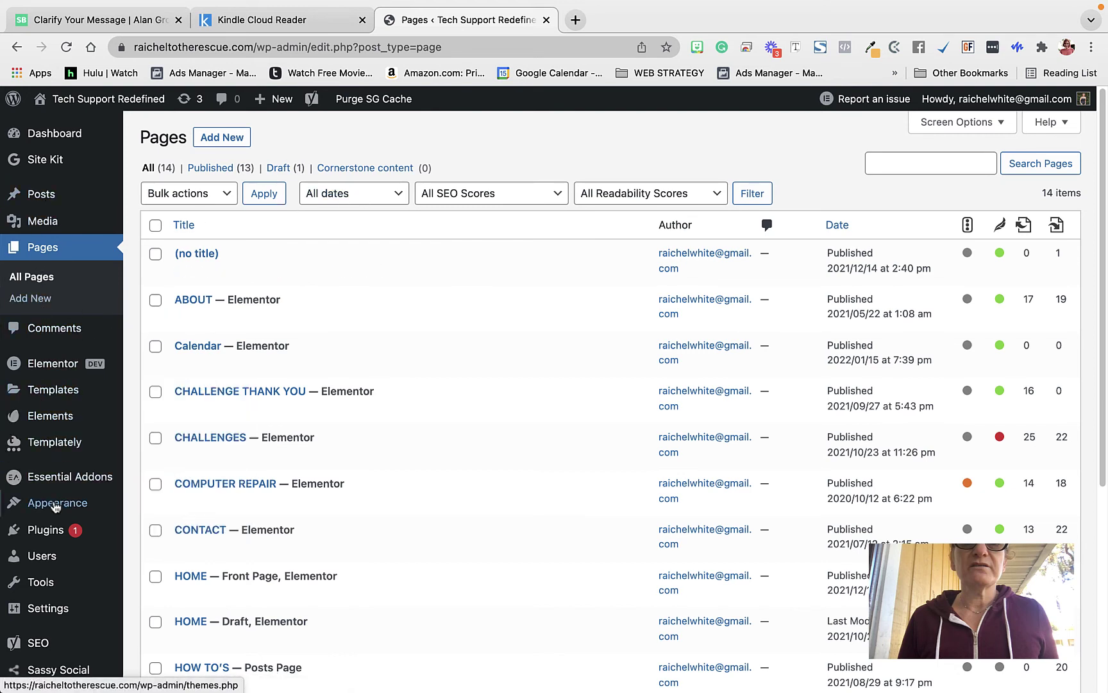
{"action": "mouse_move", "coordinate": [55, 508]}
{"action": "left_click", "coordinate": [156, 570]}
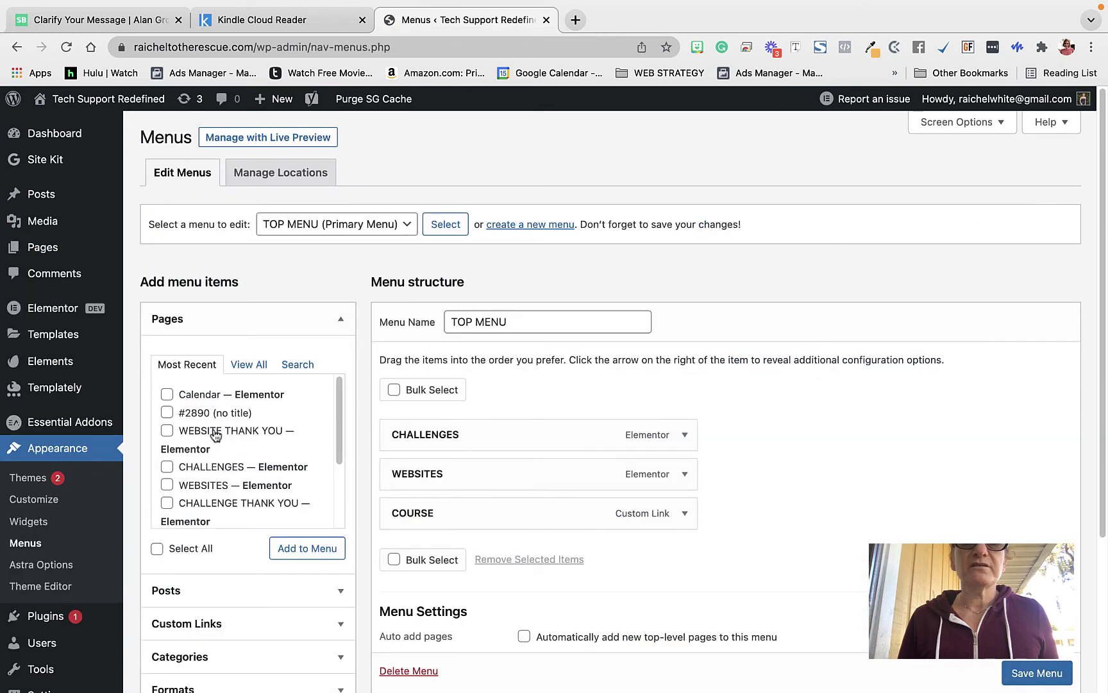
{"action": "scroll", "coordinate": [324, 420], "scroll_direction": "down", "scroll_amount": 2}
{"action": "scroll", "coordinate": [325, 420], "scroll_direction": "up", "scroll_amount": 2}
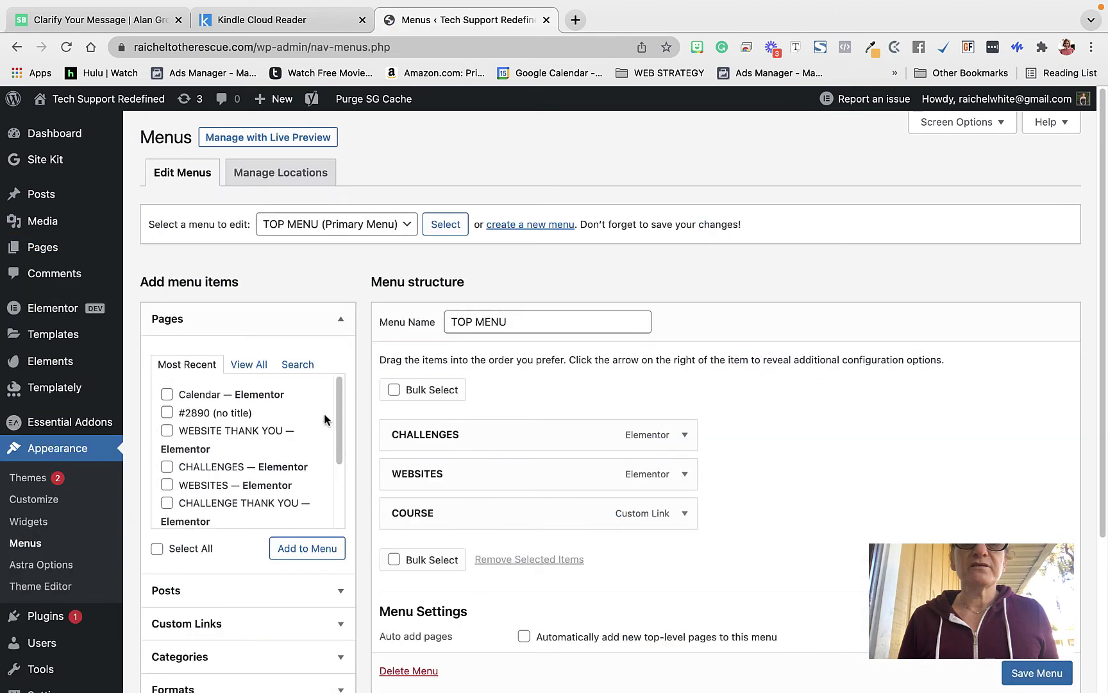
{"action": "left_click", "coordinate": [168, 395]}
{"action": "left_click", "coordinate": [304, 555]}
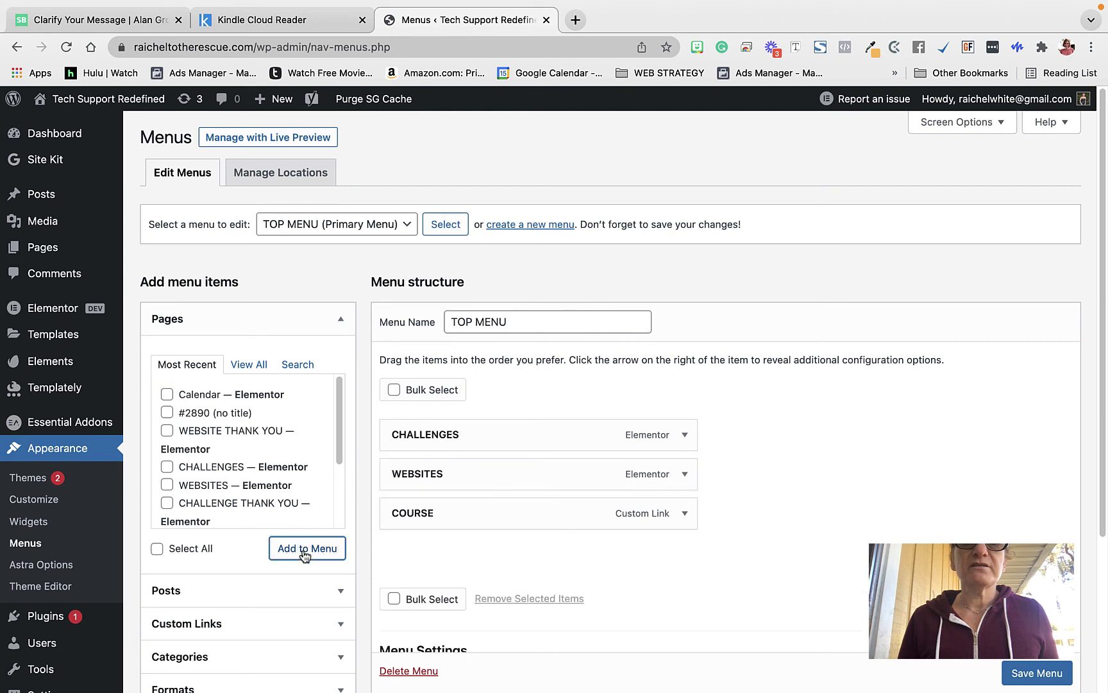
{"action": "left_click", "coordinate": [1040, 674]}
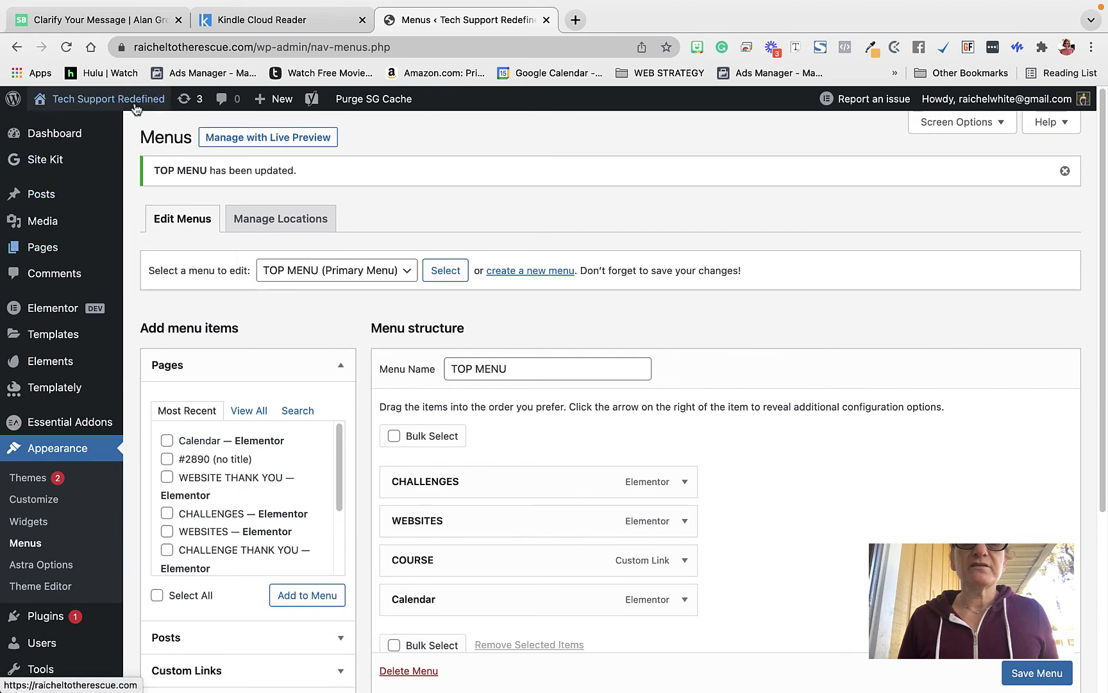
Open the live site in a new tab, view the Request a Consultation form, and return to the homepage.
{"action": "mouse_move", "coordinate": [103, 105]}
{"action": "right_click", "coordinate": [57, 131]}
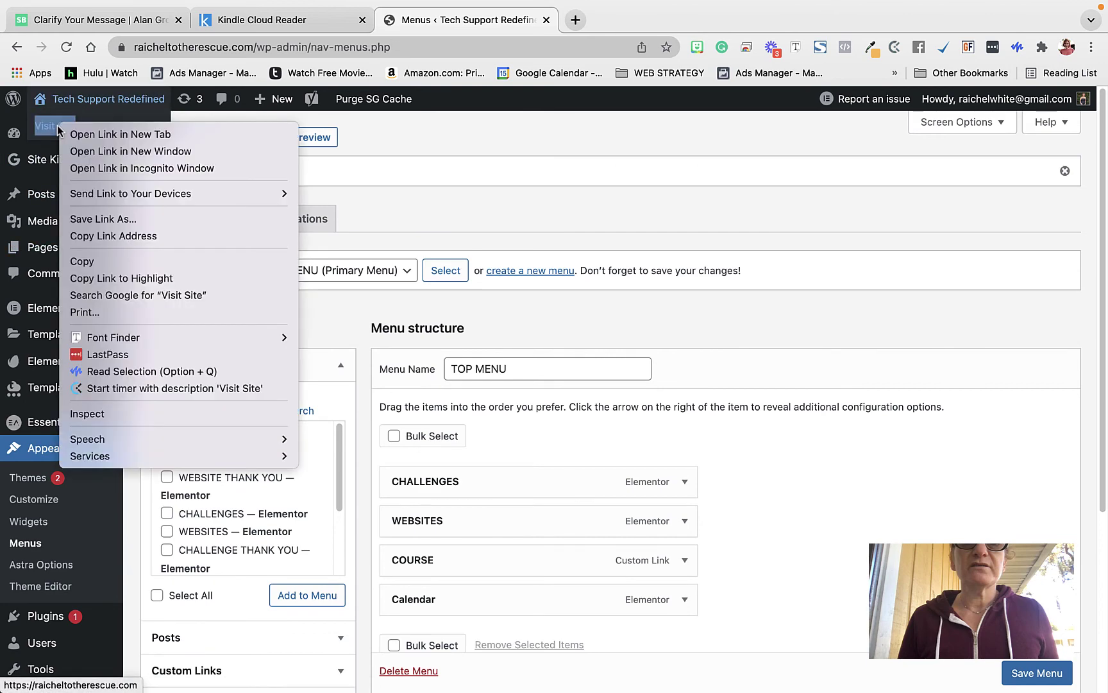
{"action": "left_click", "coordinate": [79, 136]}
{"action": "left_click", "coordinate": [636, 19]}
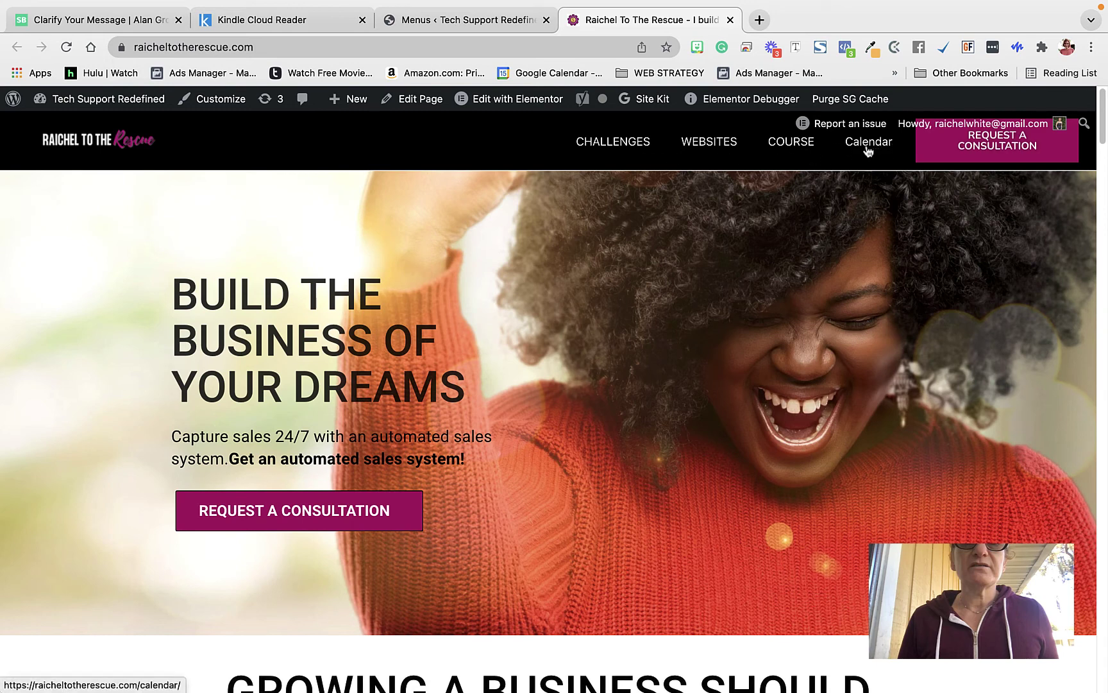
{"action": "left_click", "coordinate": [996, 152]}
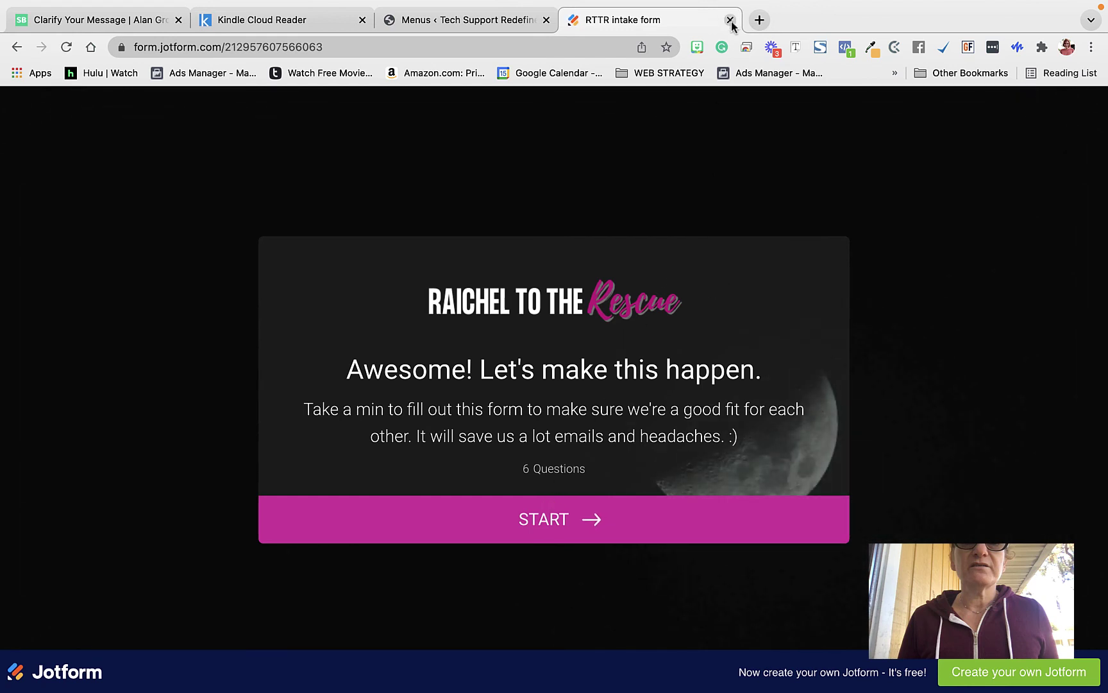
{"action": "left_click", "coordinate": [17, 48]}
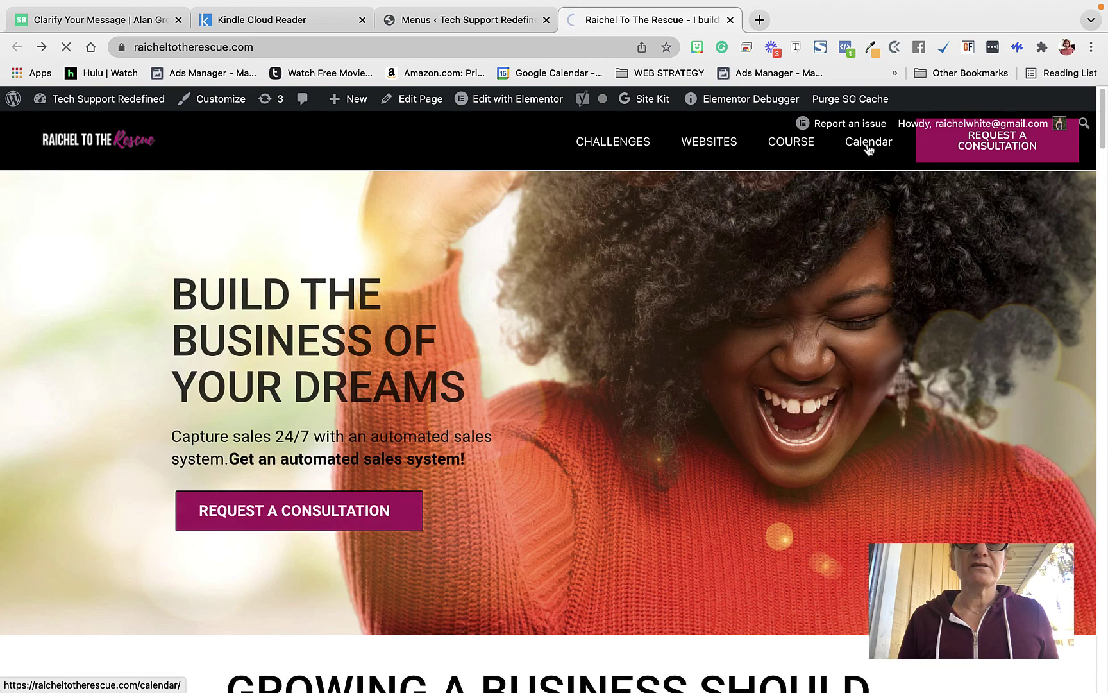
Open the Calendar page from the live site's navigation menu and examine the embedded Calendly scheduler.
{"action": "left_click", "coordinate": [869, 144]}
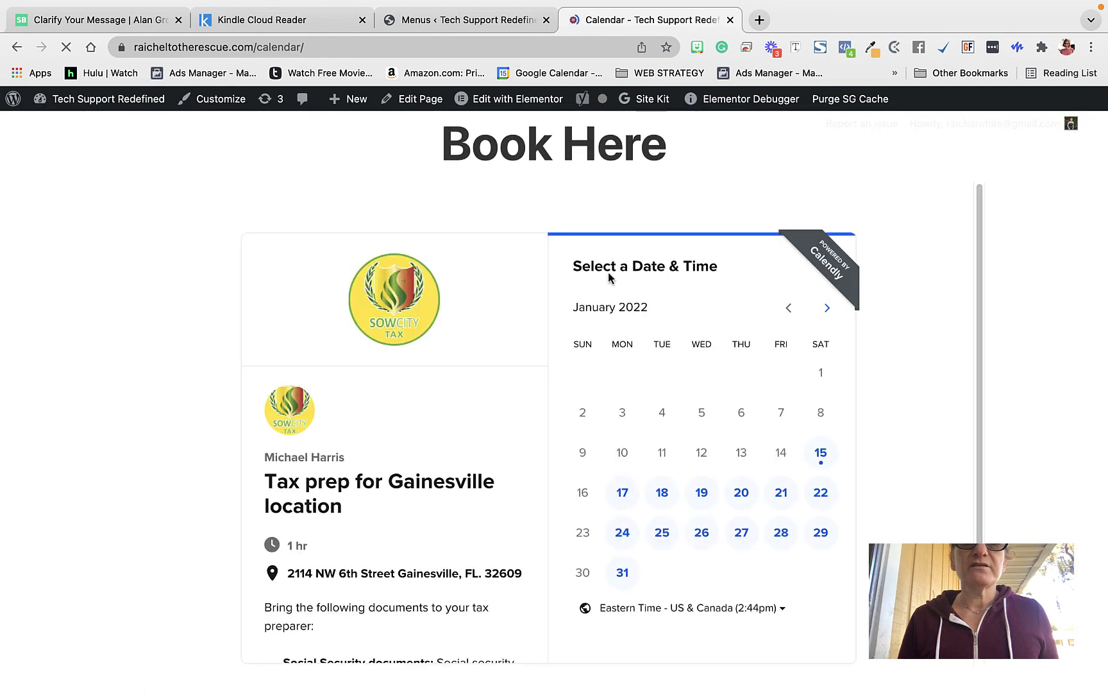
{"action": "scroll", "coordinate": [609, 277], "scroll_direction": "down", "scroll_amount": 1}
{"action": "scroll", "coordinate": [609, 277], "scroll_direction": "up", "scroll_amount": 1}
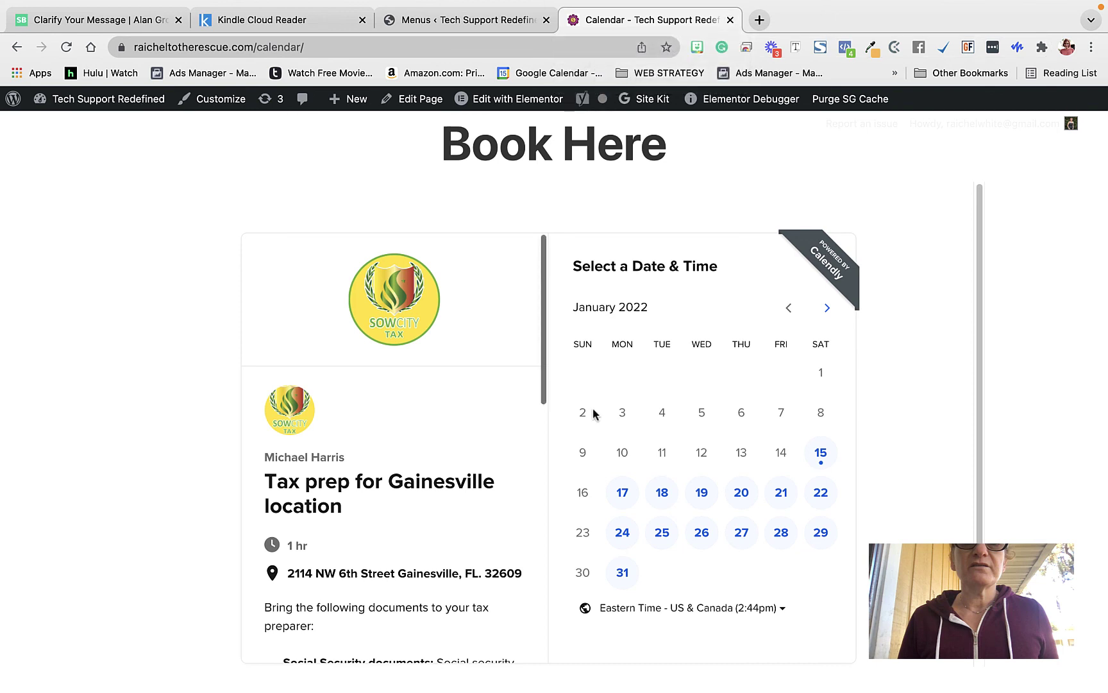
{"action": "mouse_move", "coordinate": [848, 16]}
{"action": "left_click", "coordinate": [799, 9]}
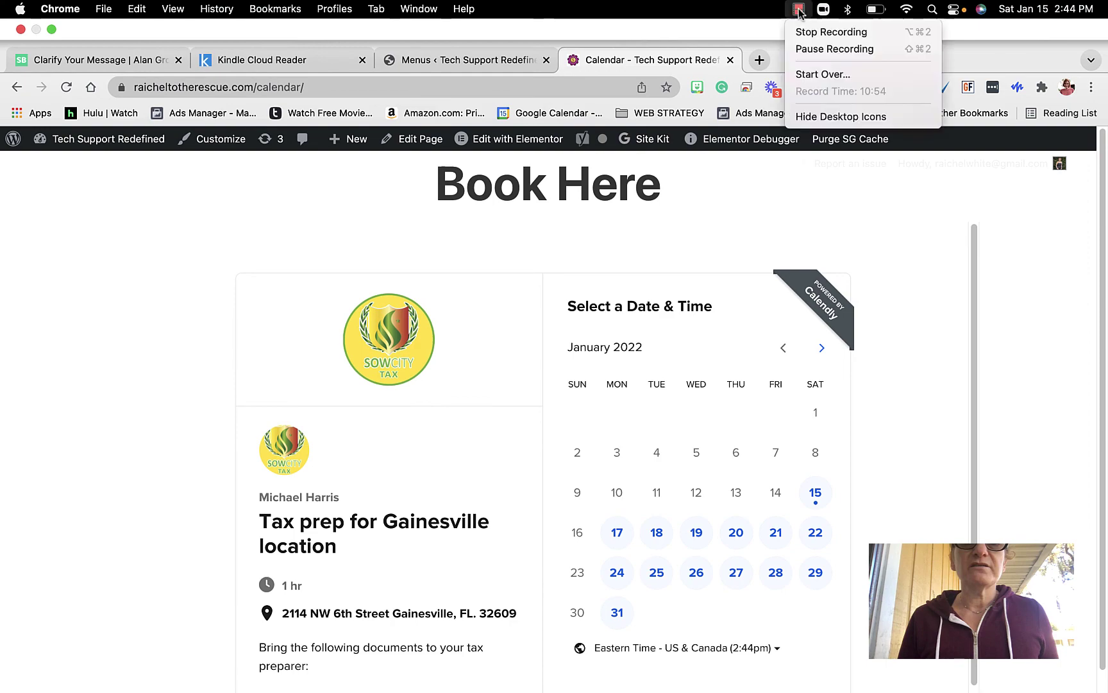
{"action": "left_click", "coordinate": [811, 29]}
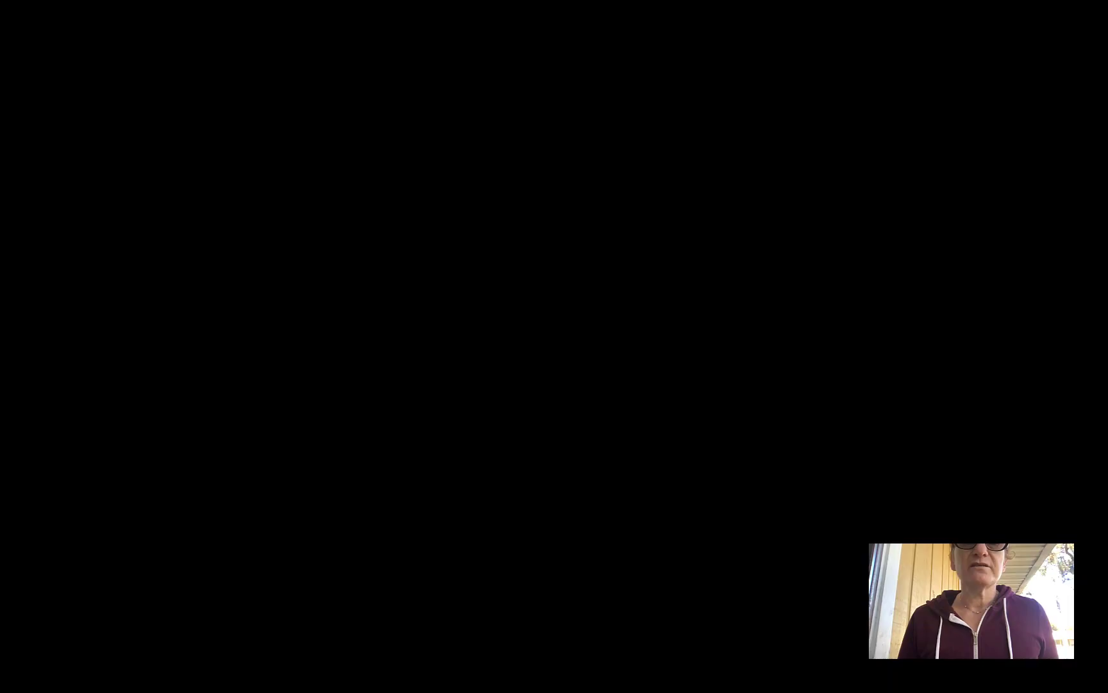